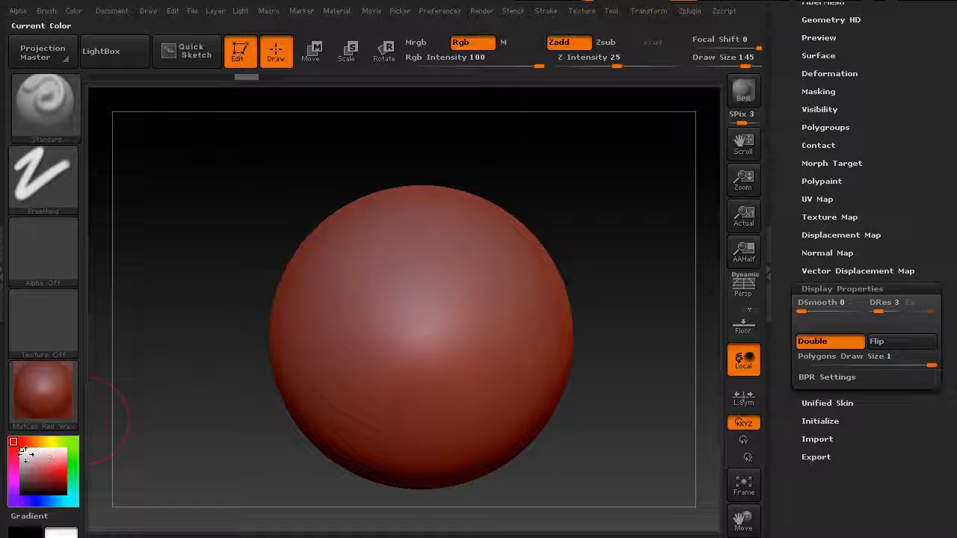
- Try switching the Rgb channel off and the sculpting mode to Zsub, restoring Rgb and Zadd
mouse_move(386, 282)
mouse_down()
mouse_move(395, 292)
mouse_move(364, 288)
mouse_move(337, 374)
mouse_move(351, 396)
mouse_move(417, 369)
mouse_move(449, 337)
mouse_move(418, 310)
mouse_move(381, 223)
mouse_move(366, 218)
mouse_move(332, 236)
mouse_move(286, 353)
mouse_move(316, 397)
mouse_move(370, 418)
mouse_move(491, 406)
mouse_up()
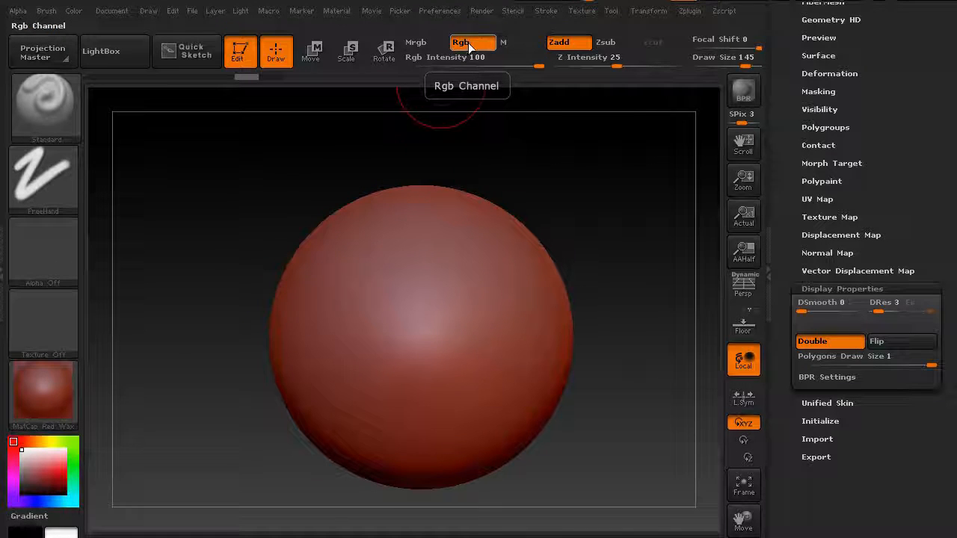
click(469, 45)
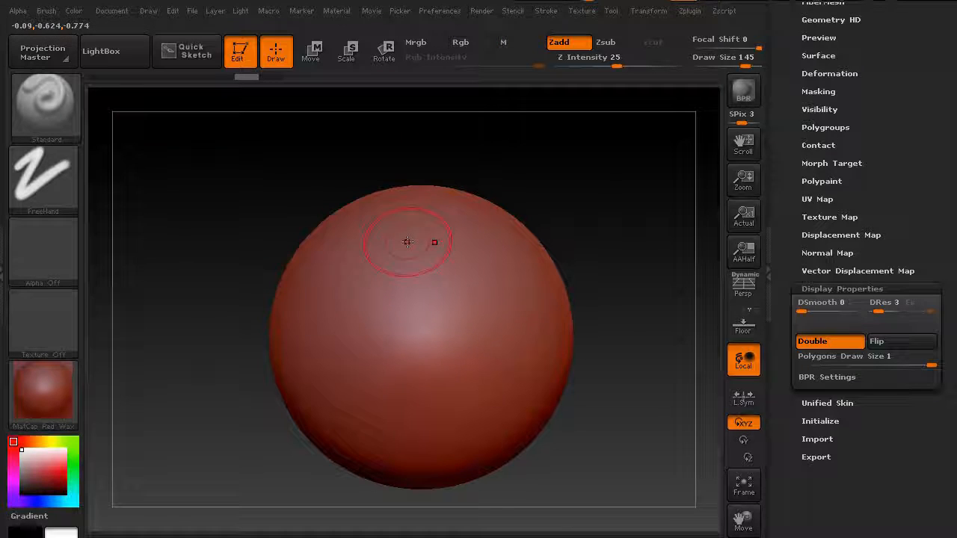
click(471, 42)
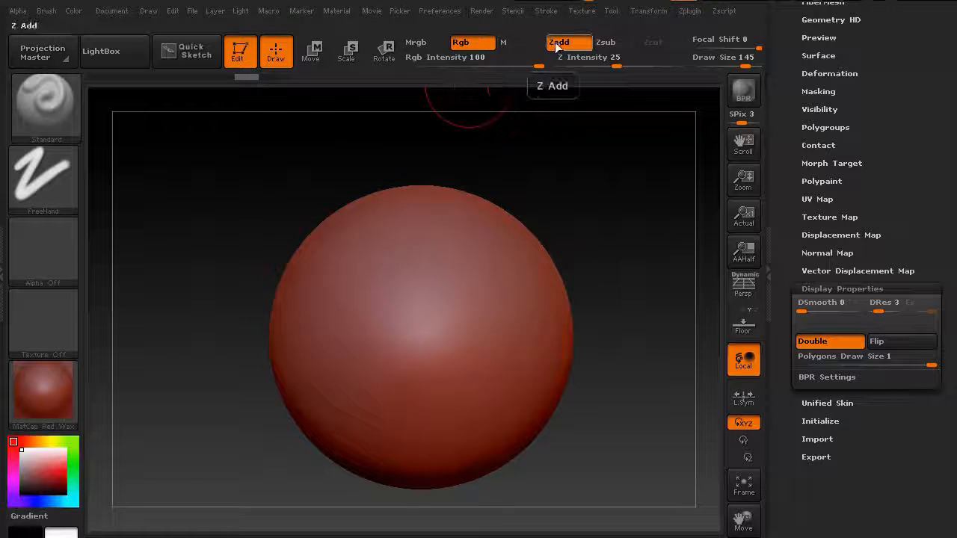
click(604, 43)
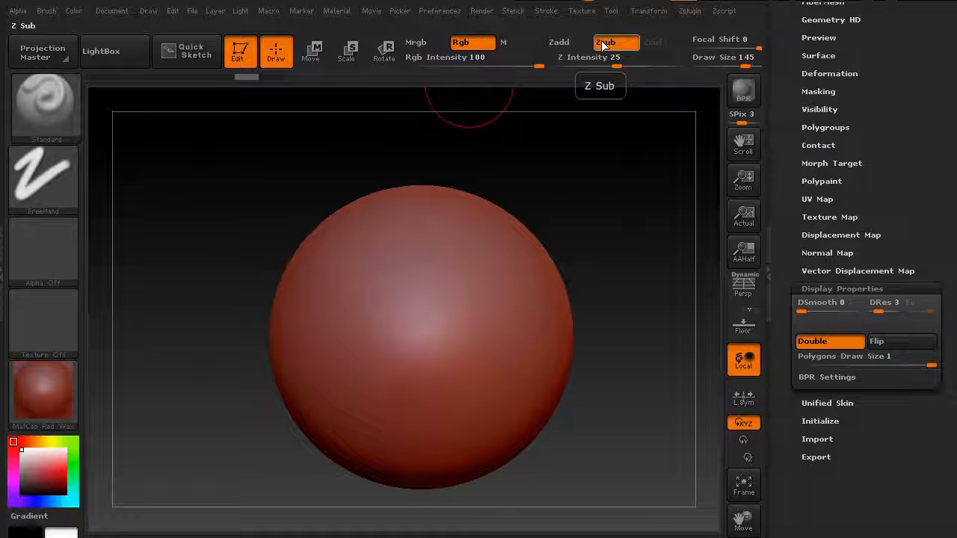
click(571, 43)
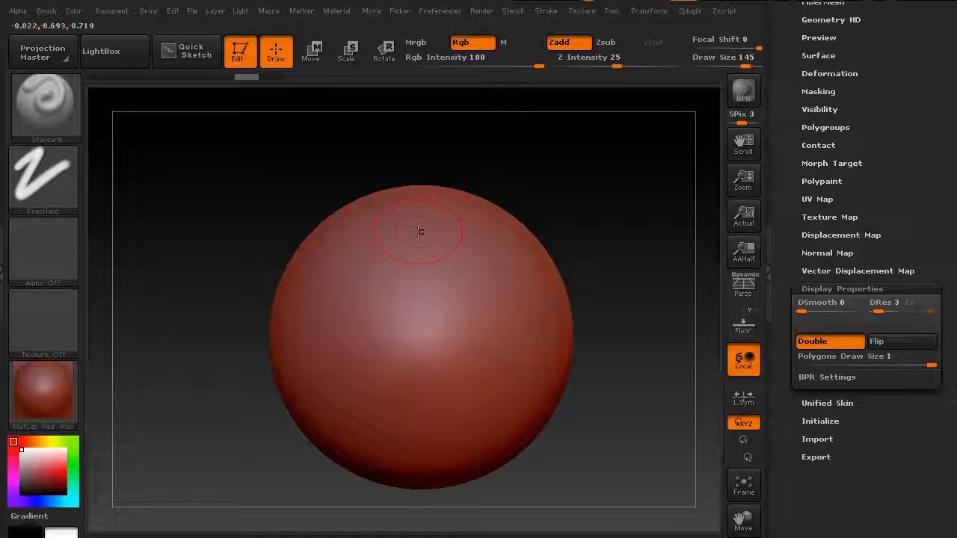
- Try a raised Zadd stroke and a carved-in stroke on the front of the sphere, and undo both
mouse_move(486, 254)
mouse_down()
mouse_move(472, 235)
mouse_move(499, 262)
mouse_move(516, 311)
mouse_move(457, 400)
mouse_move(500, 314)
mouse_move(463, 246)
mouse_move(448, 314)
mouse_move(452, 262)
mouse_move(465, 392)
mouse_up()
alt+drag(460, 275, 458, 296)
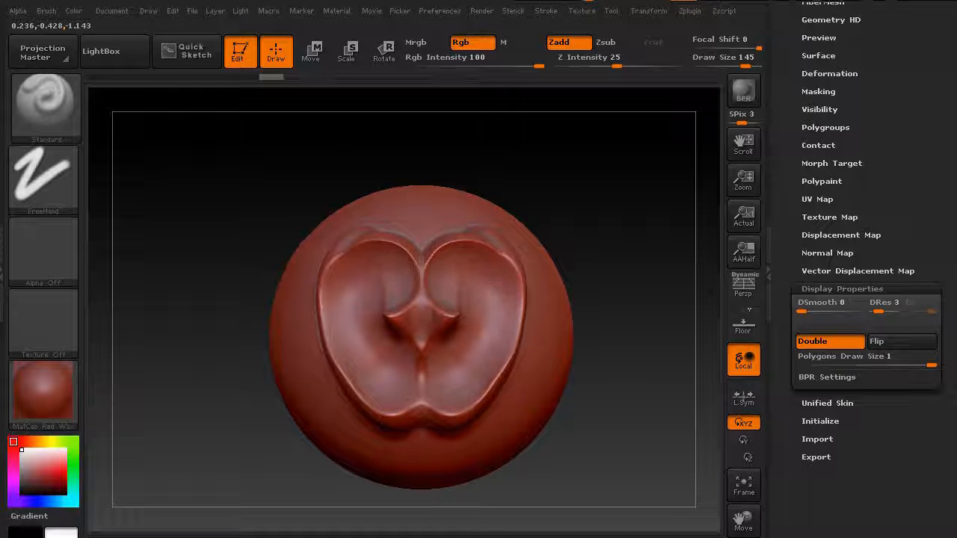
key(ctrl+z)
key(ctrl+z)
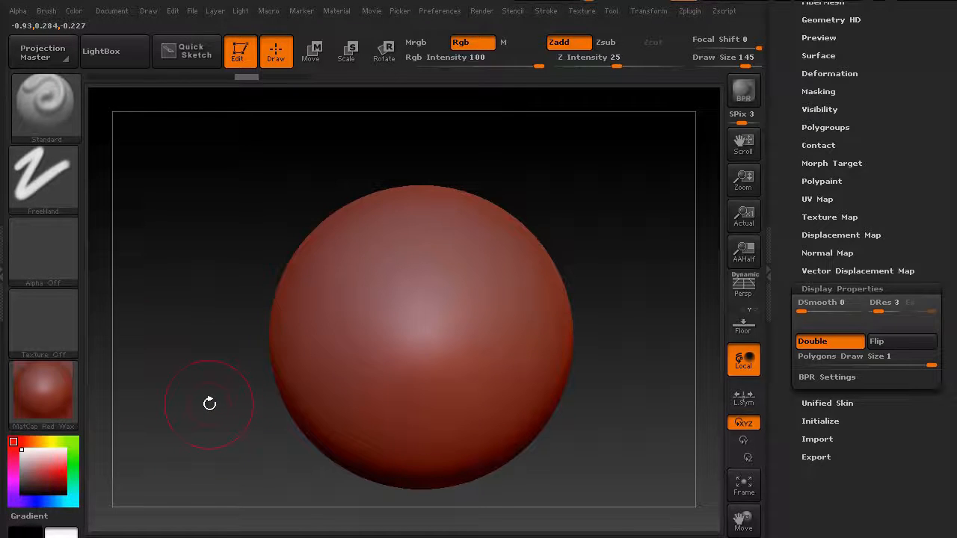
- Apply the SkinShade4 material to the sphere
click(60, 396)
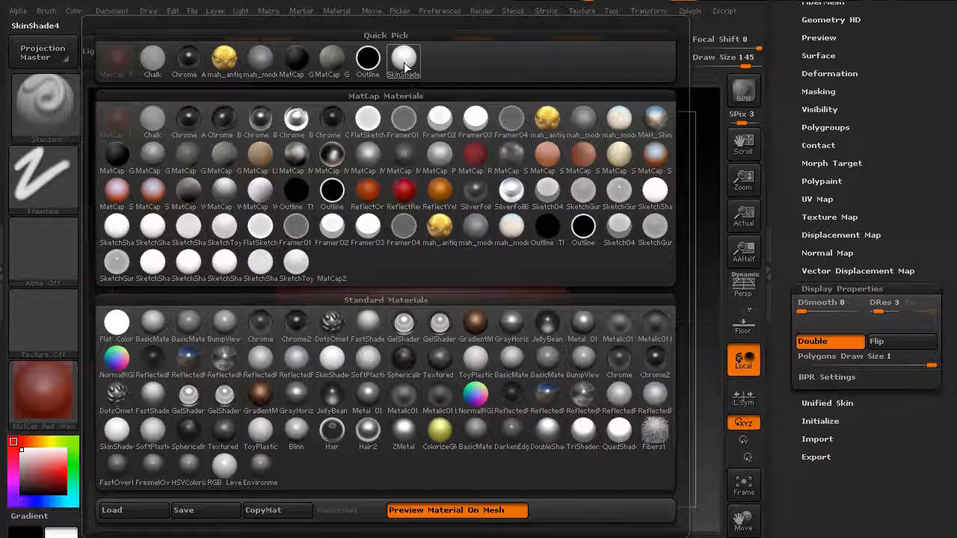
click(331, 357)
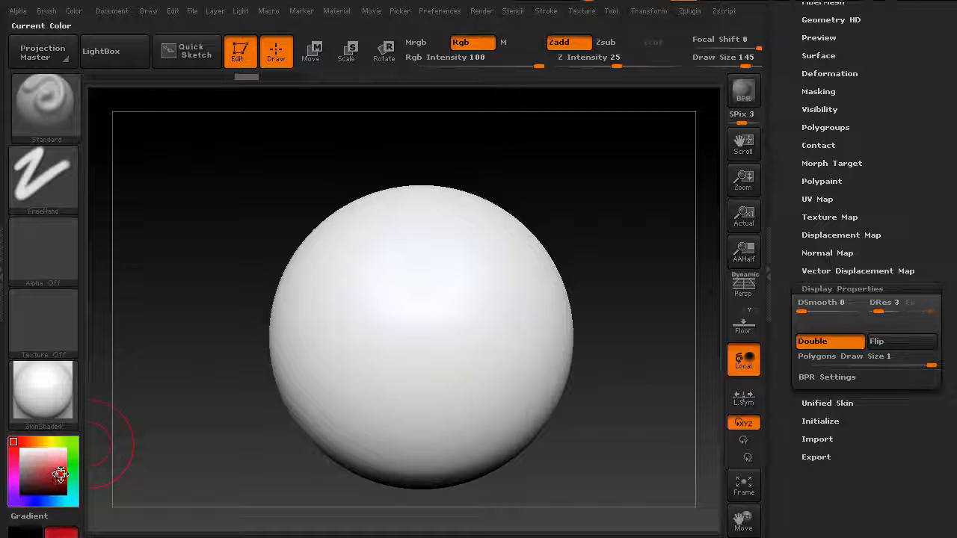
- Try red and several bright, muted and dark green shades as the current colour on the sphere
click(59, 474)
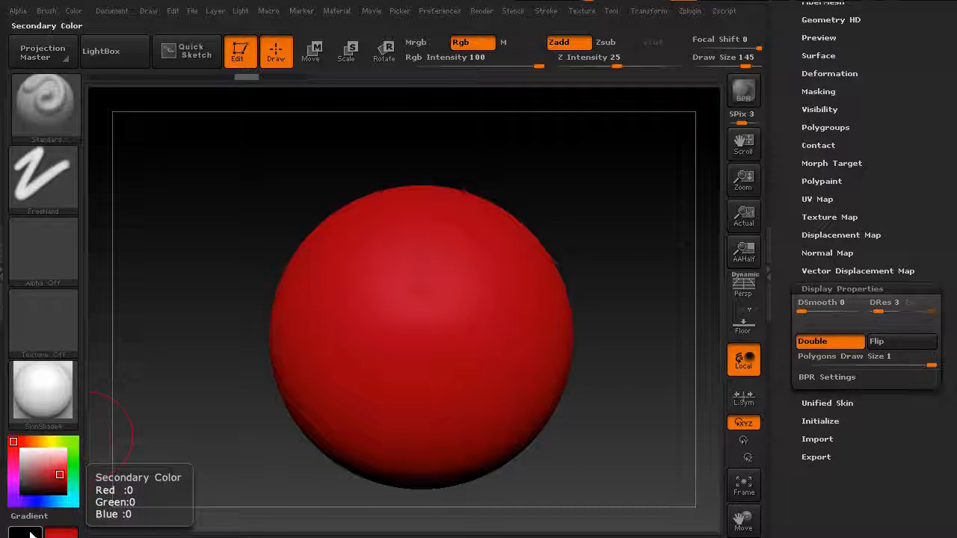
click(73, 465)
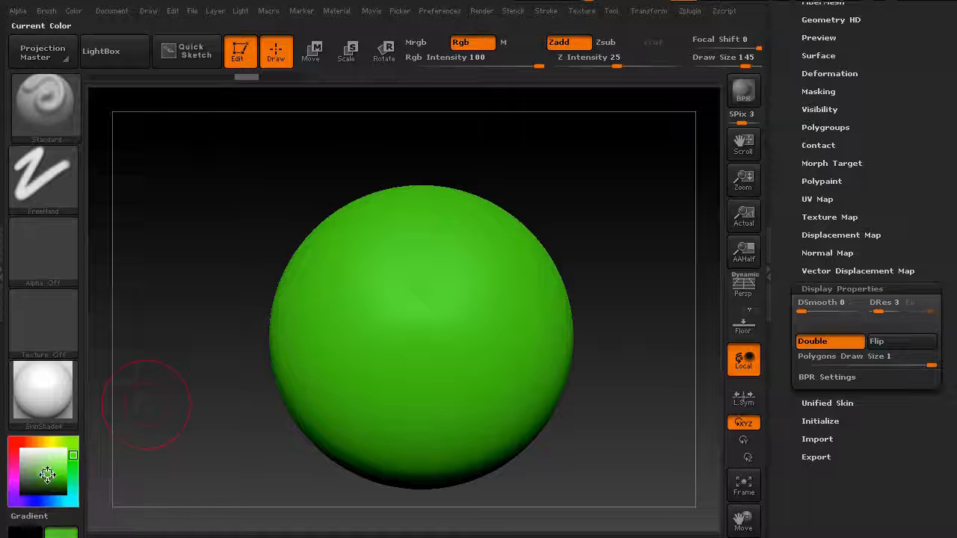
click(33, 477)
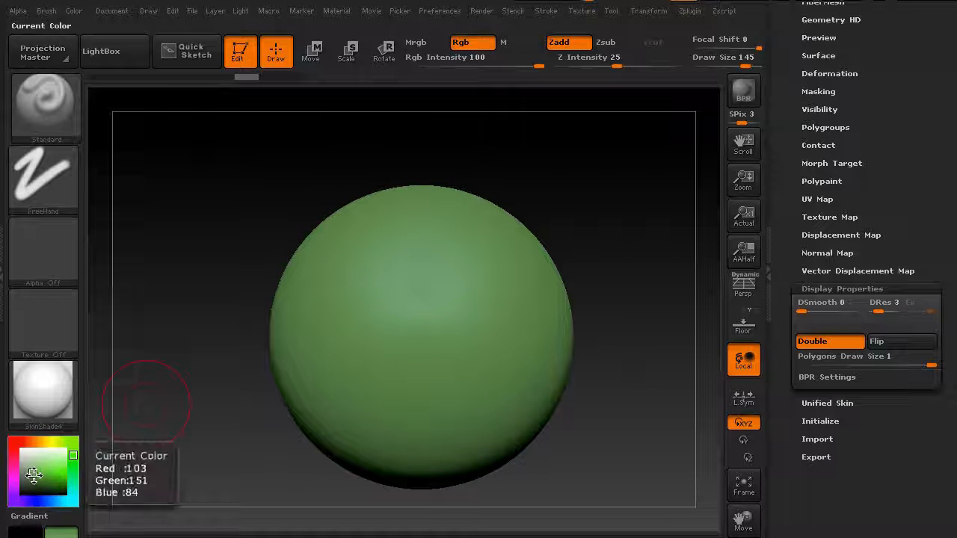
click(33, 486)
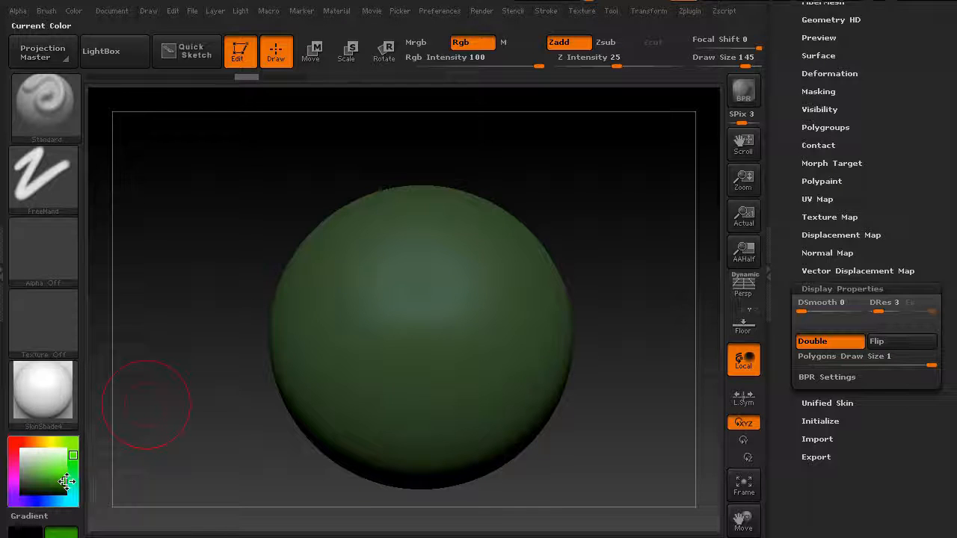
click(63, 480)
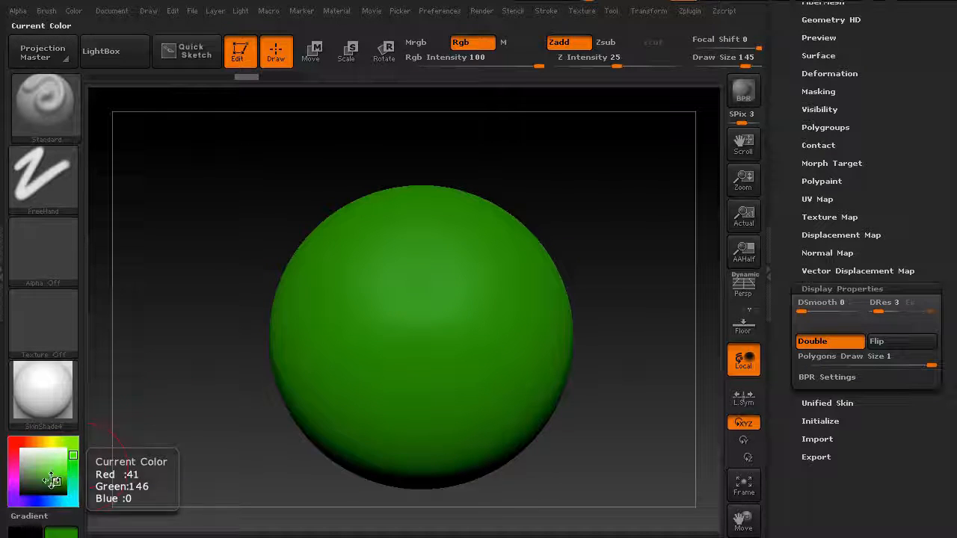
click(41, 474)
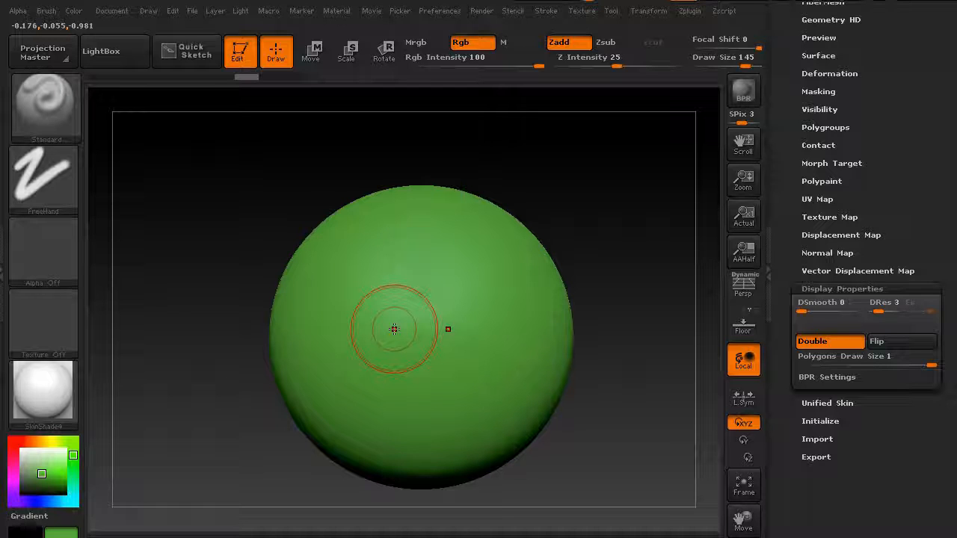
- Paint the front of the sphere a muted orange-brown with only Rgb active and Zadd turned off
click(14, 442)
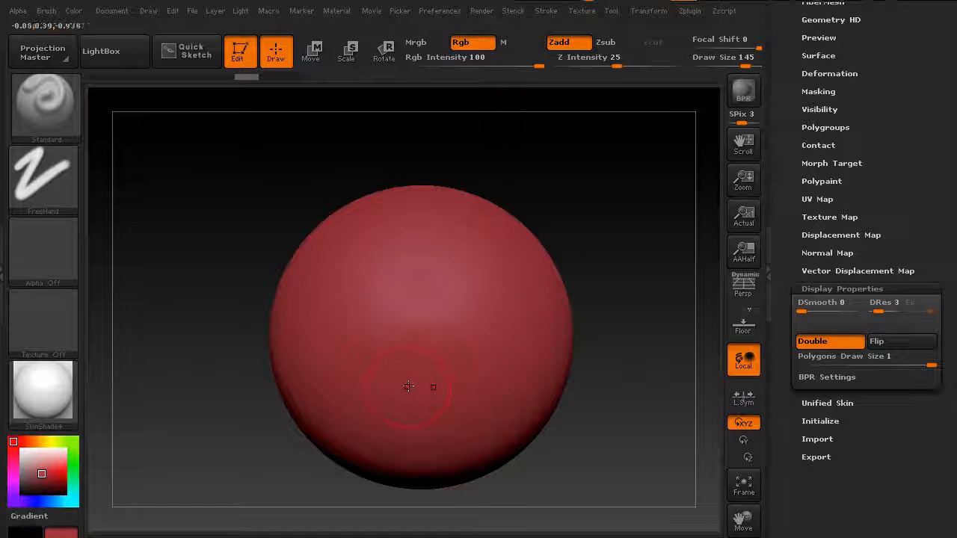
click(39, 442)
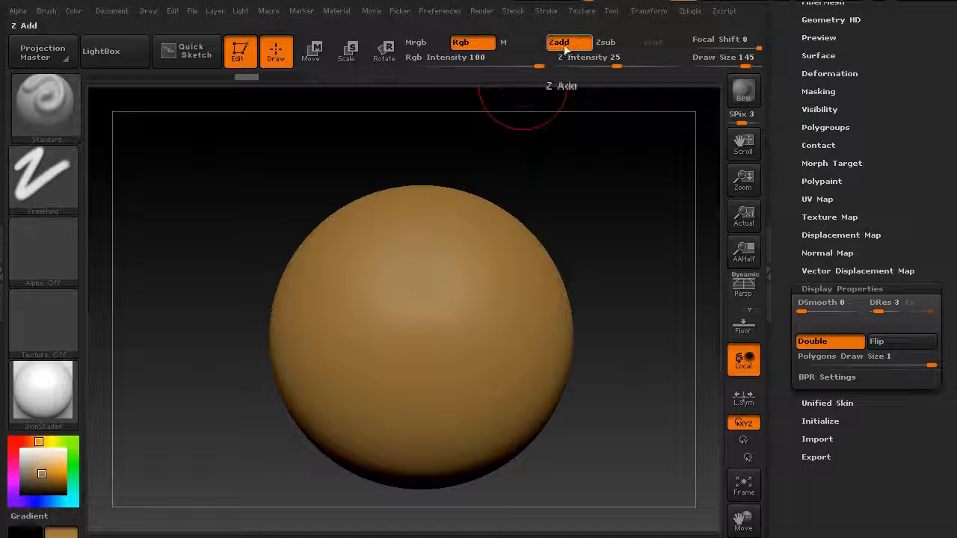
click(566, 43)
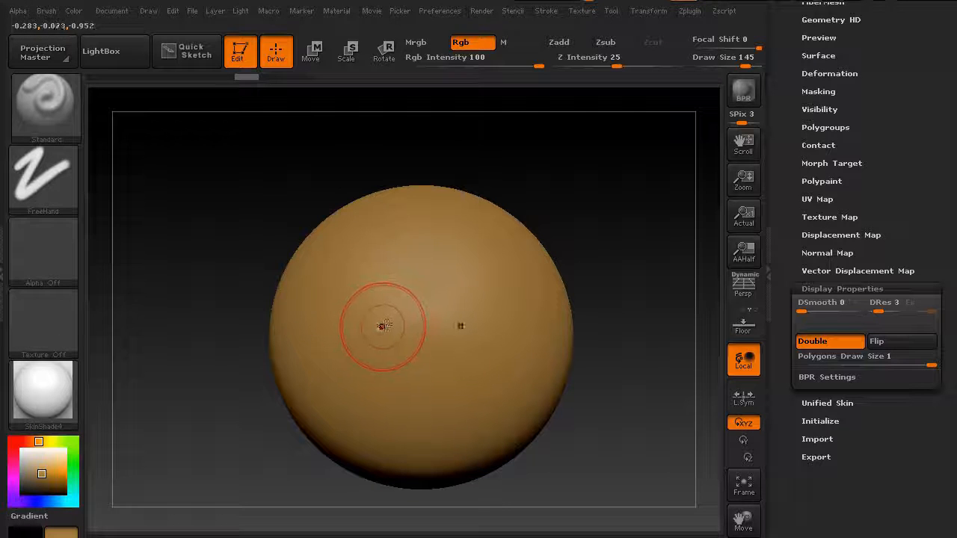
mouse_move(391, 320)
mouse_down()
mouse_move(410, 345)
mouse_move(456, 299)
mouse_move(424, 382)
mouse_move(352, 351)
mouse_move(463, 269)
mouse_move(329, 344)
mouse_move(378, 396)
mouse_move(478, 437)
mouse_move(419, 224)
mouse_move(527, 419)
mouse_move(523, 323)
mouse_move(456, 215)
mouse_move(541, 329)
mouse_move(515, 448)
mouse_move(499, 432)
mouse_move(532, 351)
mouse_move(471, 219)
mouse_move(358, 217)
mouse_move(315, 398)
mouse_move(389, 467)
mouse_move(549, 373)
mouse_move(463, 209)
mouse_move(329, 273)
mouse_up()
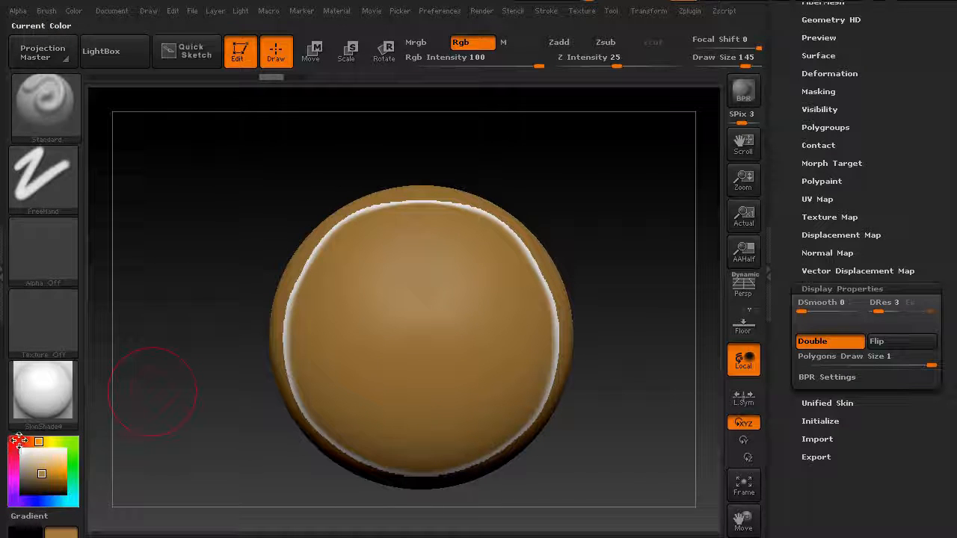
- Paint a wide dark red band (Red 154, Green 0, Blue 0) around the orange-brown area of the sphere
click(14, 440)
click(65, 481)
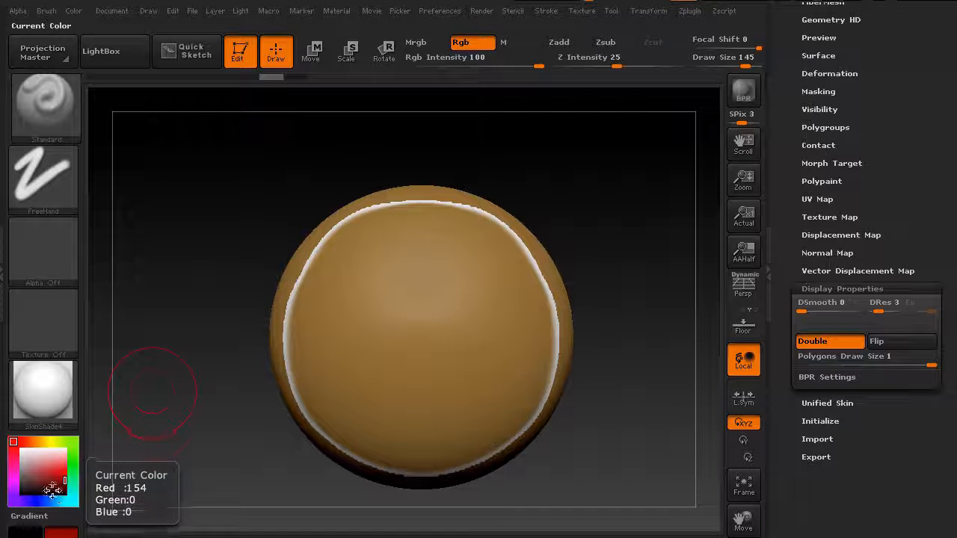
mouse_move(199, 397)
mouse_down()
mouse_move(224, 399)
mouse_move(231, 341)
mouse_up()
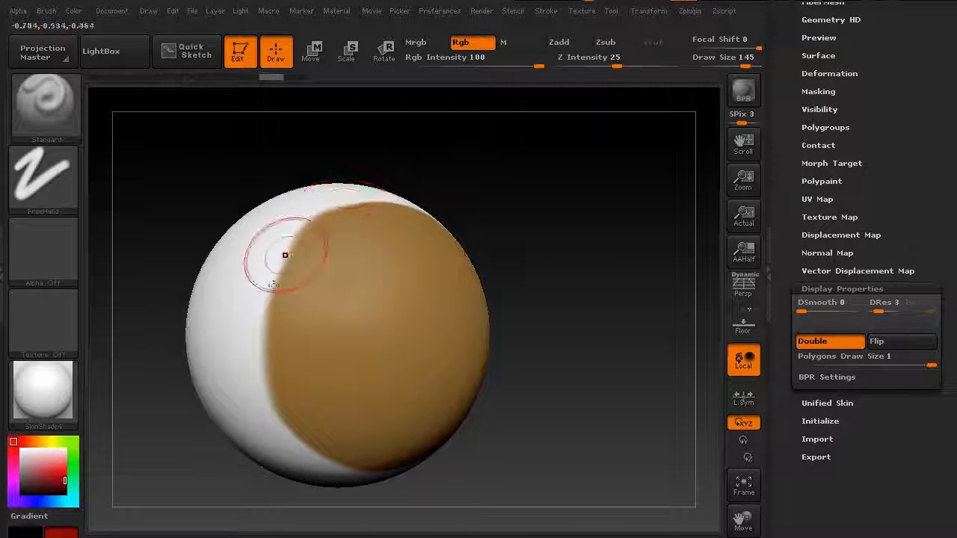
mouse_move(323, 219)
mouse_down()
mouse_move(281, 259)
mouse_move(299, 224)
mouse_move(358, 195)
mouse_move(291, 247)
mouse_move(243, 422)
mouse_move(306, 225)
mouse_move(288, 202)
mouse_move(241, 382)
mouse_move(228, 299)
mouse_move(214, 312)
mouse_move(209, 378)
mouse_move(145, 496)
mouse_move(160, 331)
mouse_up()
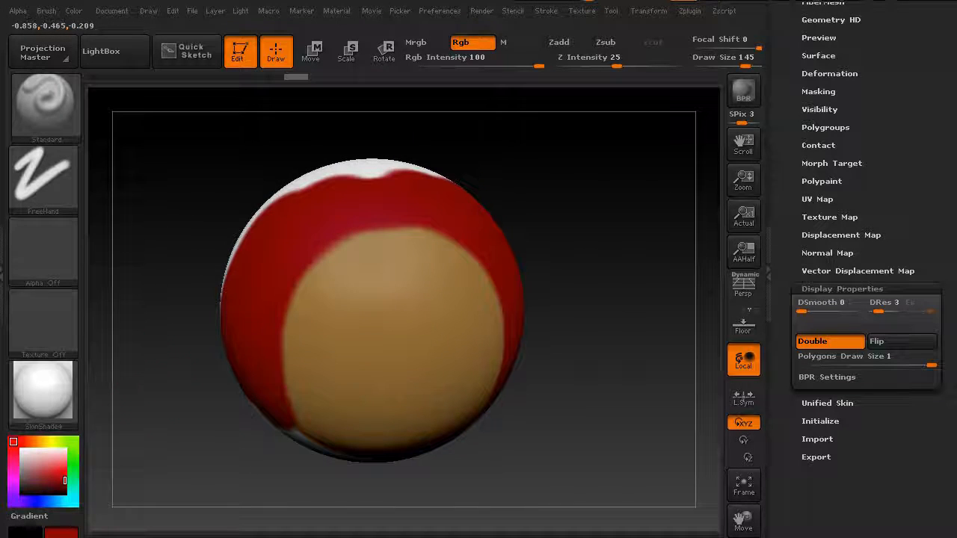
- Blend the border between the dark red band and the orange-brown area with the Smooth brush
drag(203, 430, 196, 397)
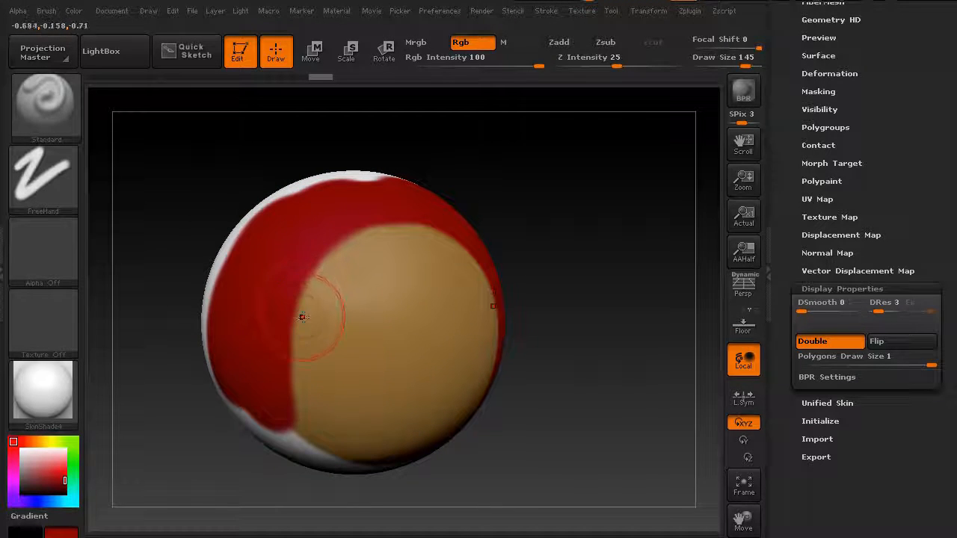
key(shift)
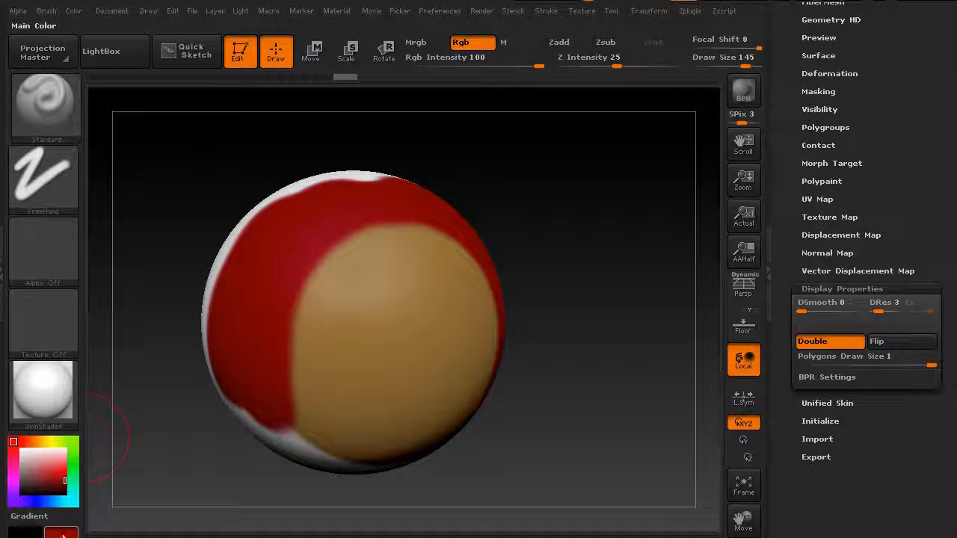
drag(153, 436, 145, 391)
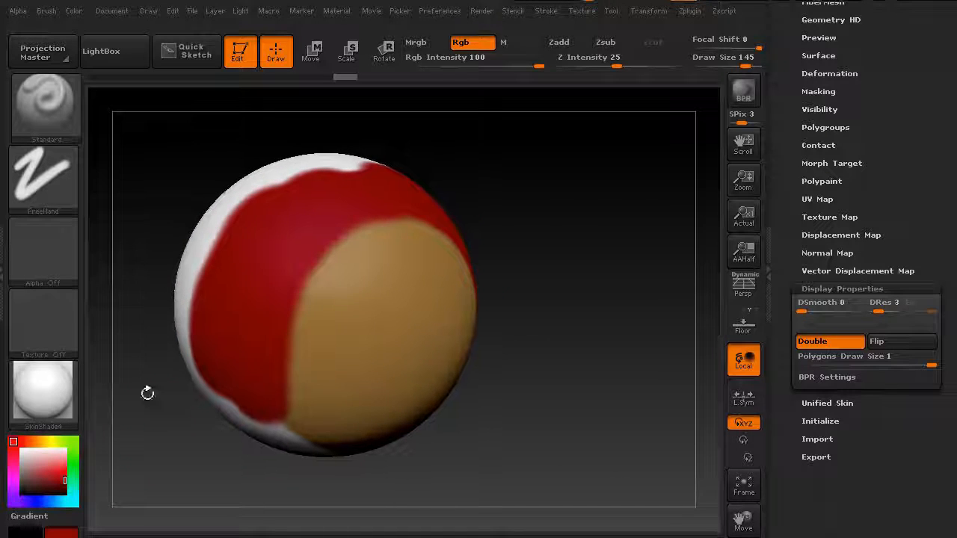
- Set the secondary colour to green (77, 154, 0) and the main colour to yellow (255, 233, 0)
click(72, 447)
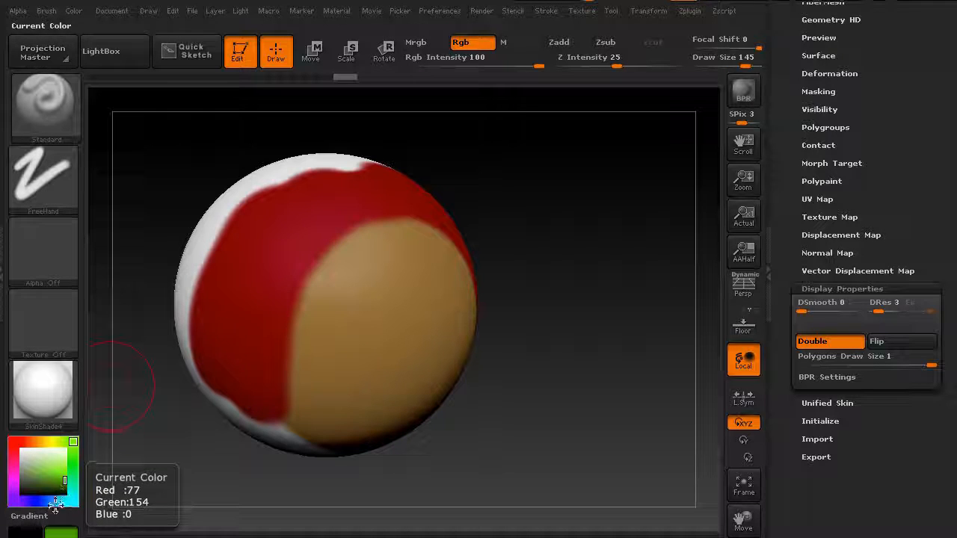
key(v)
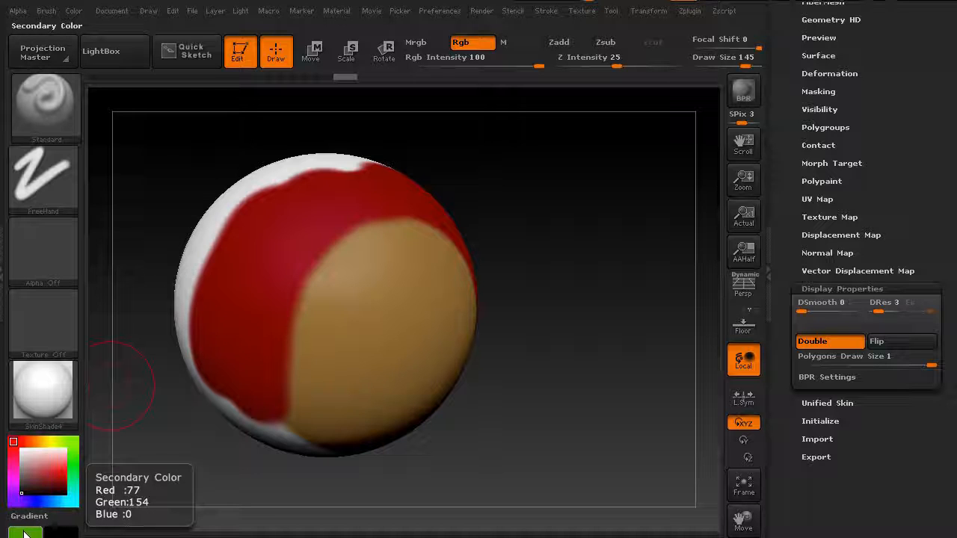
click(48, 440)
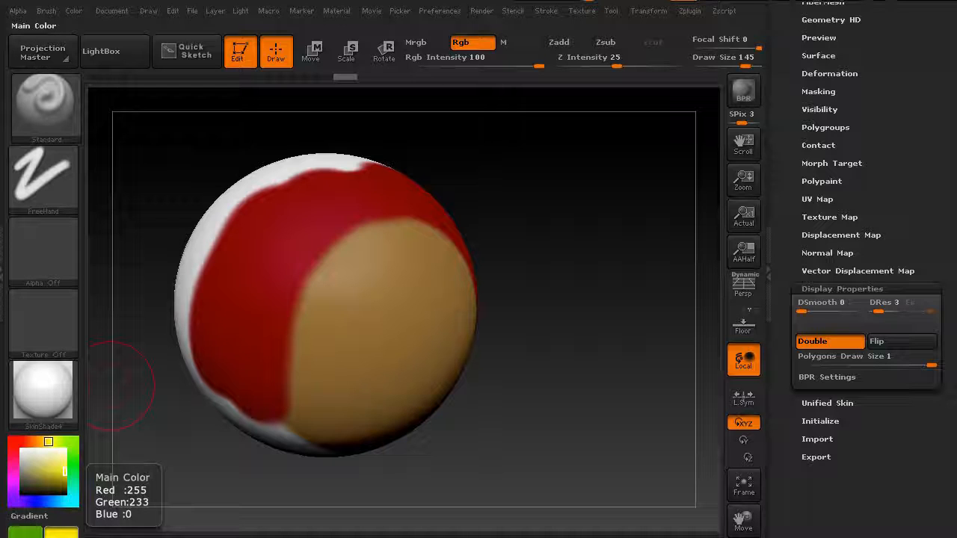
- Paint four alternating yellow and green spots along the border of the red and orange-brown areas, swapping the main and secondary colours between them
drag(331, 252, 305, 283)
key(v)
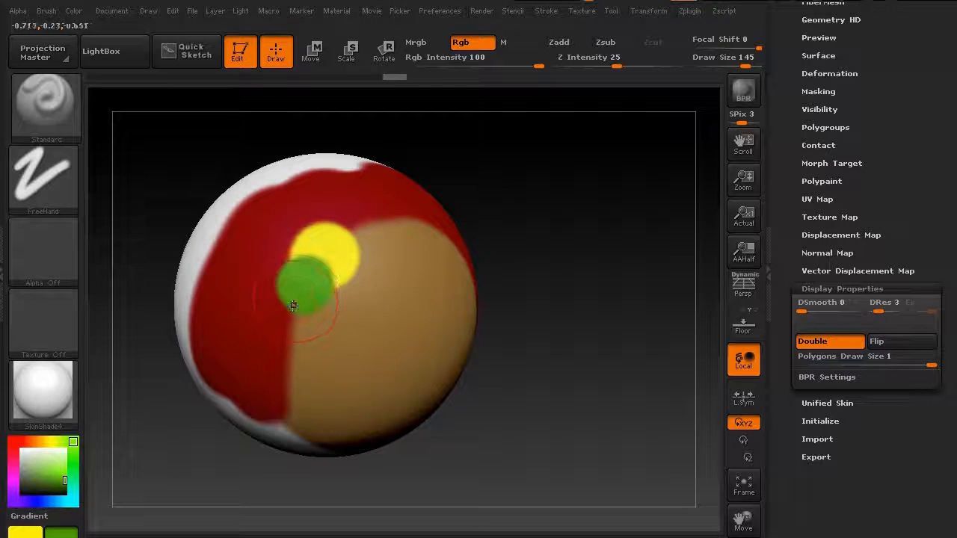
key(v)
drag(294, 318, 291, 345)
key(v)
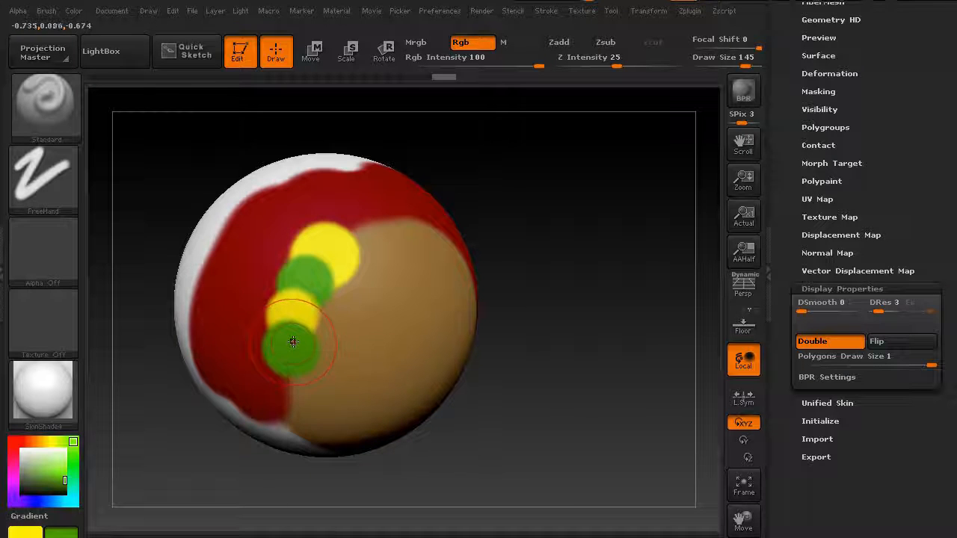
- Soften the edges of the yellow and green spots with the Smooth brush
mouse_move(196, 187)
mouse_down()
mouse_move(186, 186)
mouse_move(211, 203)
mouse_up()
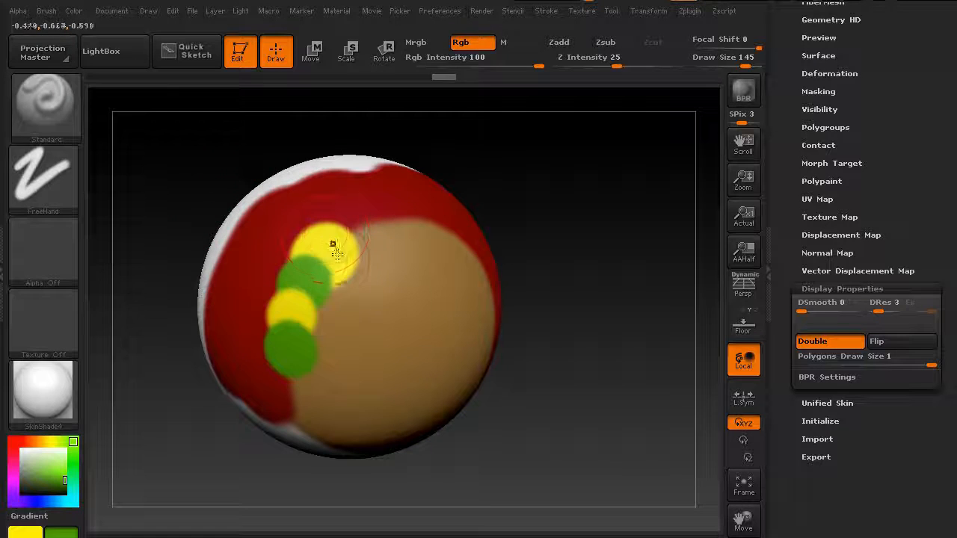
key(shift)
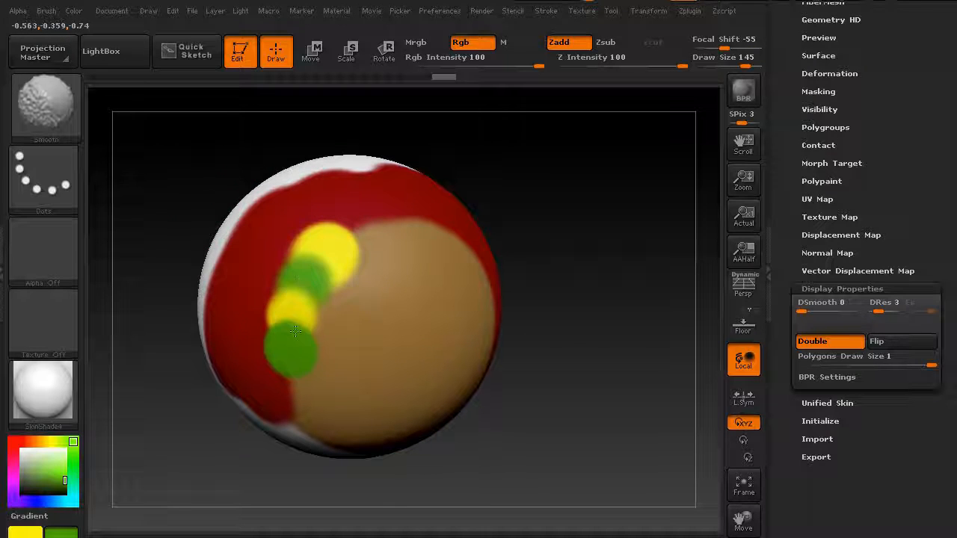
mouse_move(353, 295)
shift+mouse_down()
mouse_move(323, 290)
mouse_move(323, 265)
shift+mouse_up()
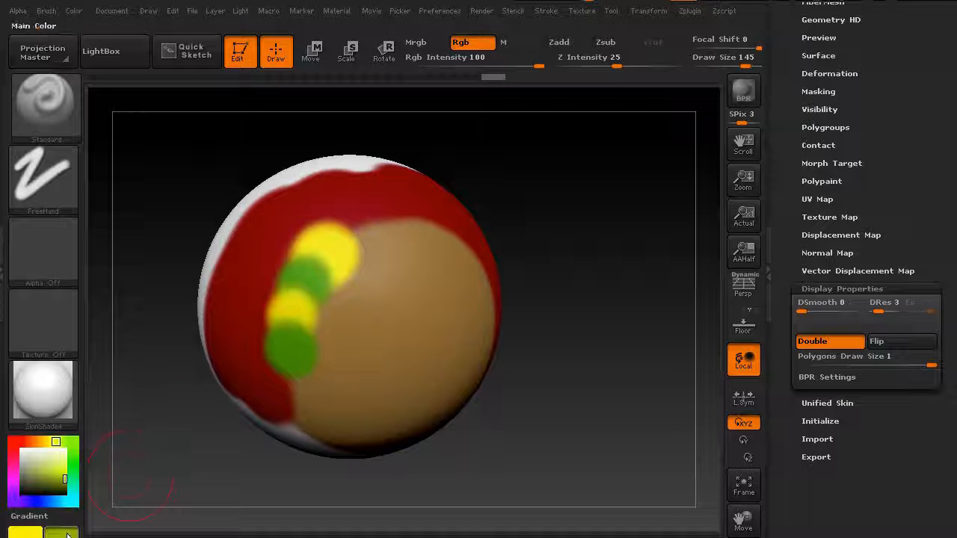
- Paint a large olive-green patch over the upper front of the sphere beside the yellow and green spots
mouse_move(67, 534)
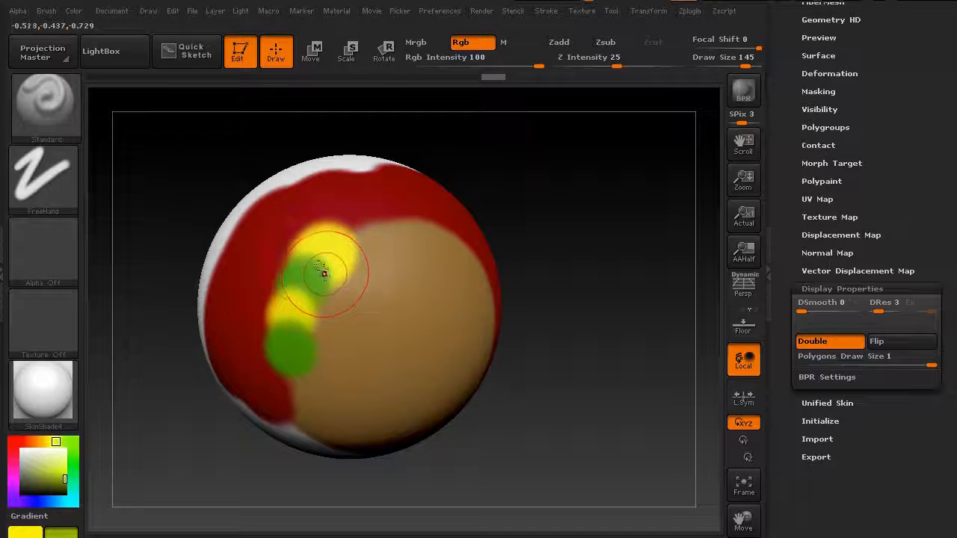
mouse_move(332, 238)
mouse_down()
mouse_move(359, 217)
mouse_move(430, 214)
mouse_move(412, 222)
mouse_move(393, 261)
mouse_move(460, 224)
mouse_move(358, 193)
mouse_move(396, 272)
mouse_up()
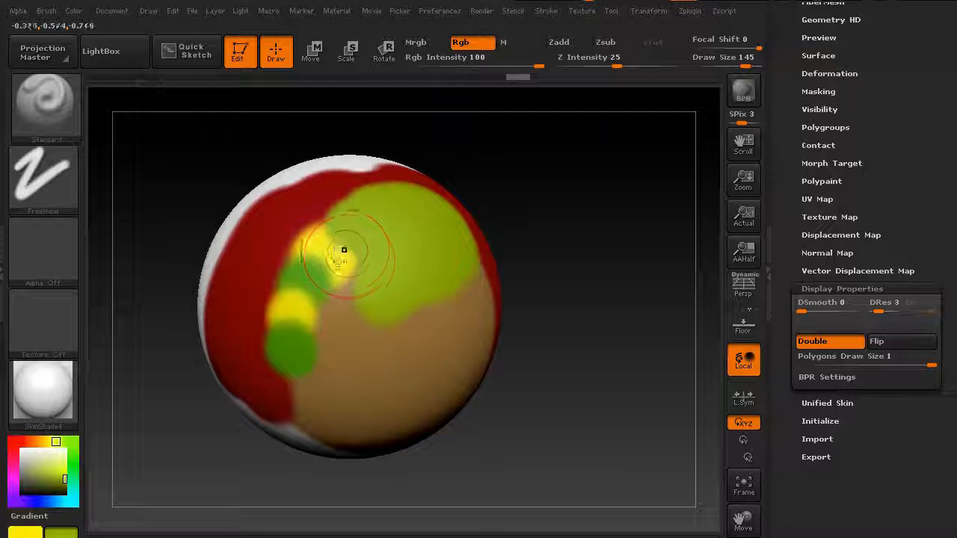
- Sample the orange-brown from the sphere and paint a band over the red area beside the yellow and green spots
mouse_move(230, 155)
mouse_down()
mouse_move(213, 218)
mouse_move(339, 201)
mouse_up()
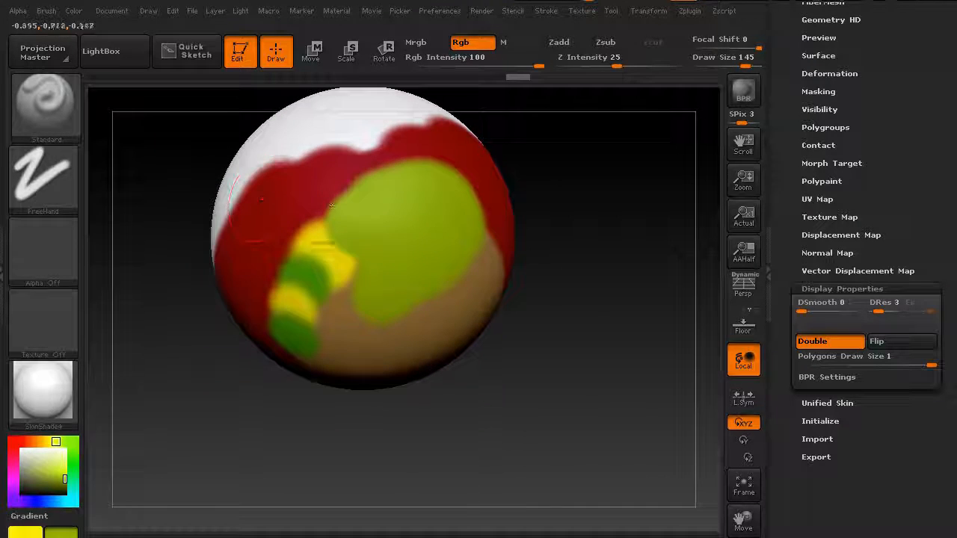
key(shift)
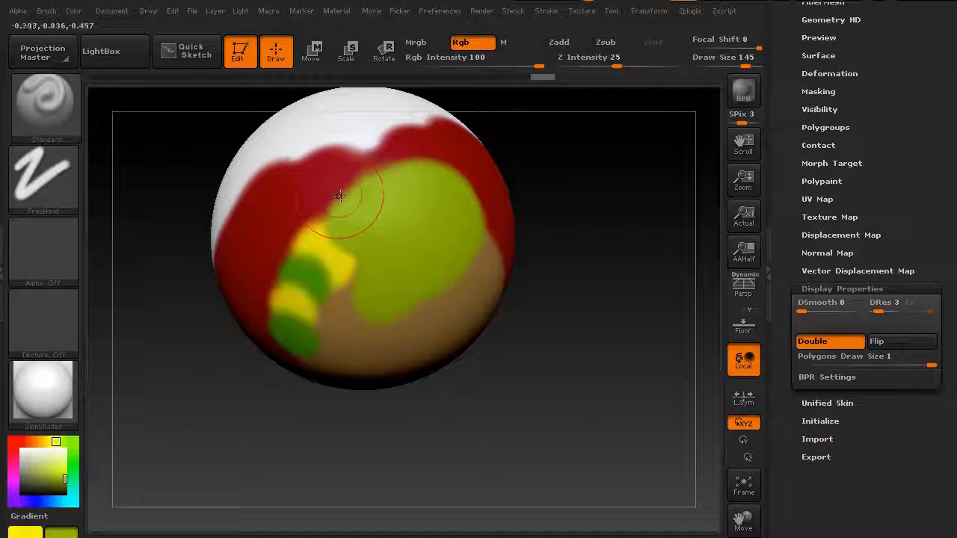
key(c)
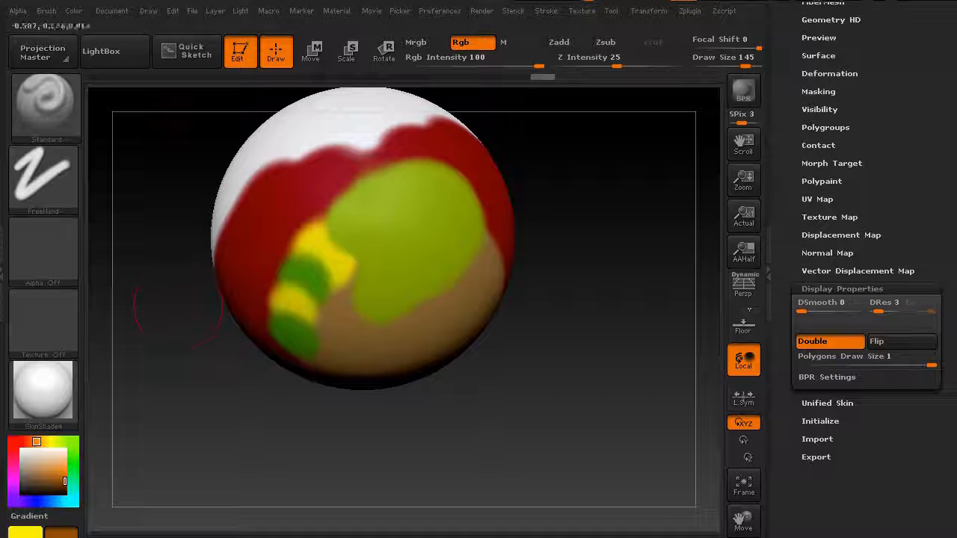
drag(212, 147, 255, 133)
mouse_move(314, 206)
mouse_down()
mouse_move(342, 187)
mouse_move(320, 220)
mouse_move(261, 259)
mouse_up()
mouse_move(162, 426)
mouse_down()
mouse_move(145, 333)
mouse_move(170, 431)
mouse_move(184, 420)
mouse_up()
- Sample the olive-green and red from the sphere and dab one spot of each on the orange-brown area
key(c)
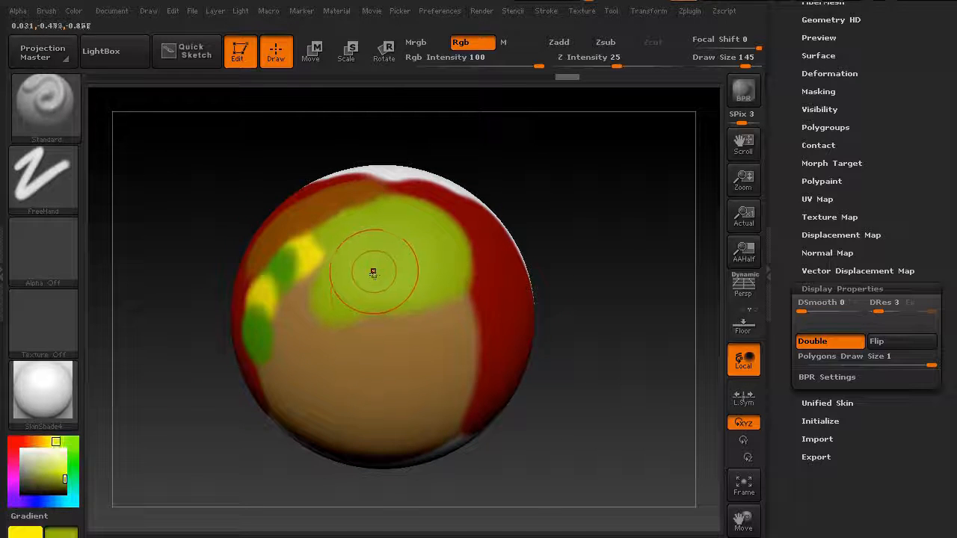
mouse_move(365, 349)
mouse_down()
mouse_move(374, 355)
mouse_move(367, 366)
mouse_up()
key(c)
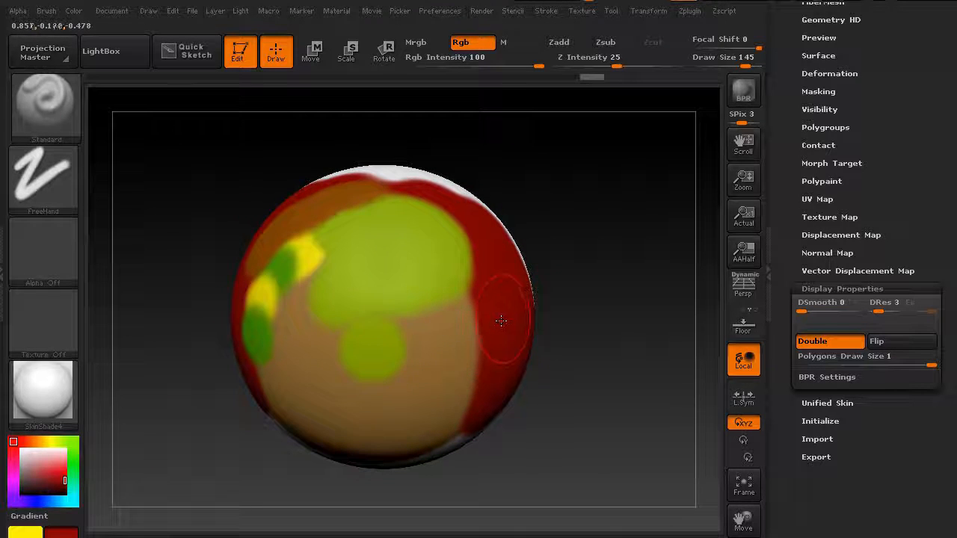
click(451, 361)
drag(451, 356, 451, 363)
- Paint sampled orange-brown over the lower part of the olive-green spot and sampled olive-green inside the red spot
key(c)
drag(367, 371, 376, 363)
key(c)
drag(449, 362, 452, 365)
mouse_move(203, 472)
mouse_down()
mouse_move(163, 447)
mouse_move(202, 466)
mouse_move(179, 450)
mouse_move(197, 447)
mouse_up()
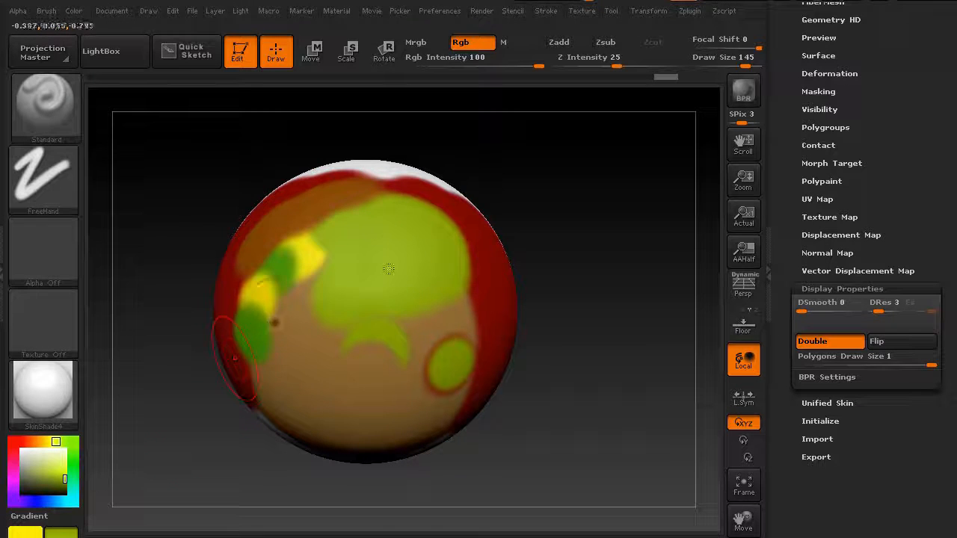
mouse_move(661, 75)
mouse_down()
mouse_move(576, 75)
mouse_move(670, 74)
mouse_up()
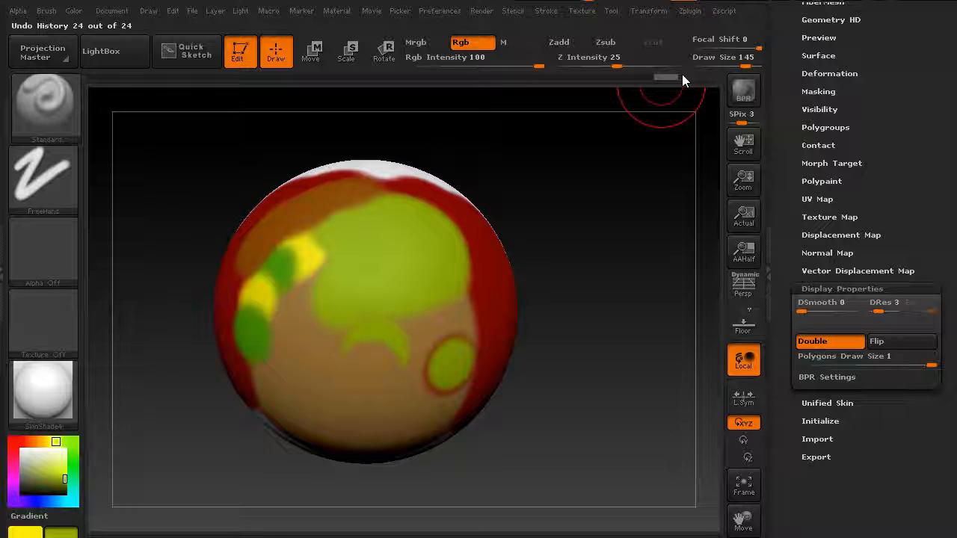
- Choose near-white (251, 251, 251) as the current colour and fill the whole sphere with it
drag(28, 454, 10, 443)
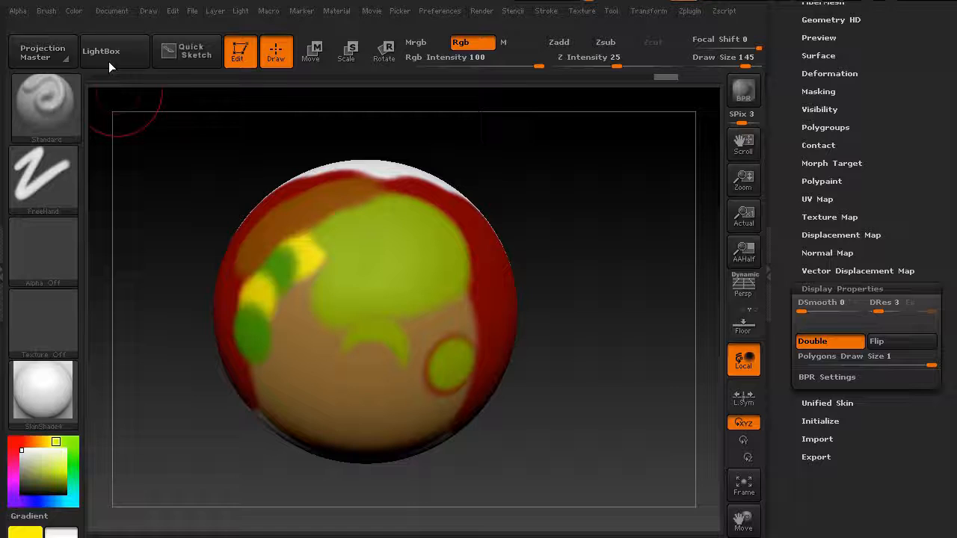
click(73, 10)
click(113, 334)
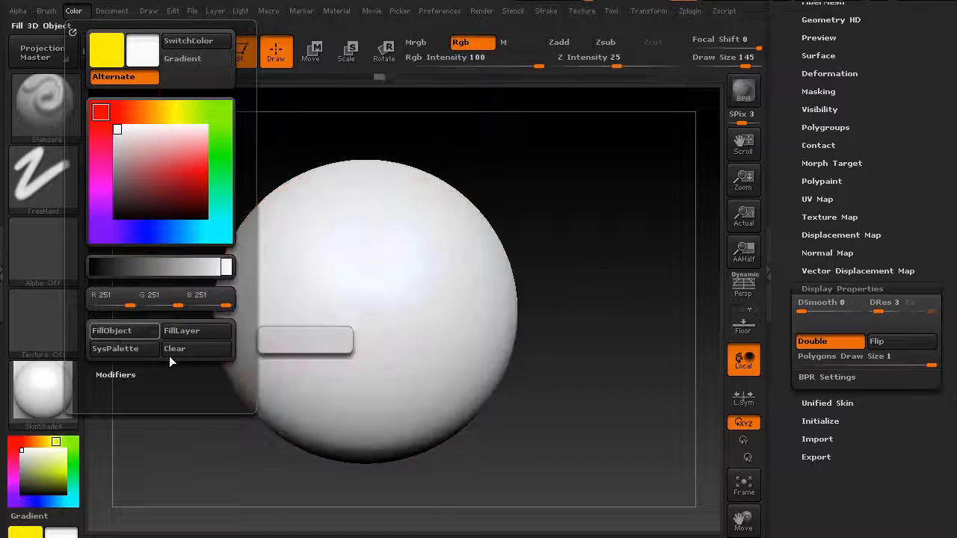
- Choose bright green (121, 255, 0) as the current colour and fill the whole sphere with it
drag(224, 187, 290, 182)
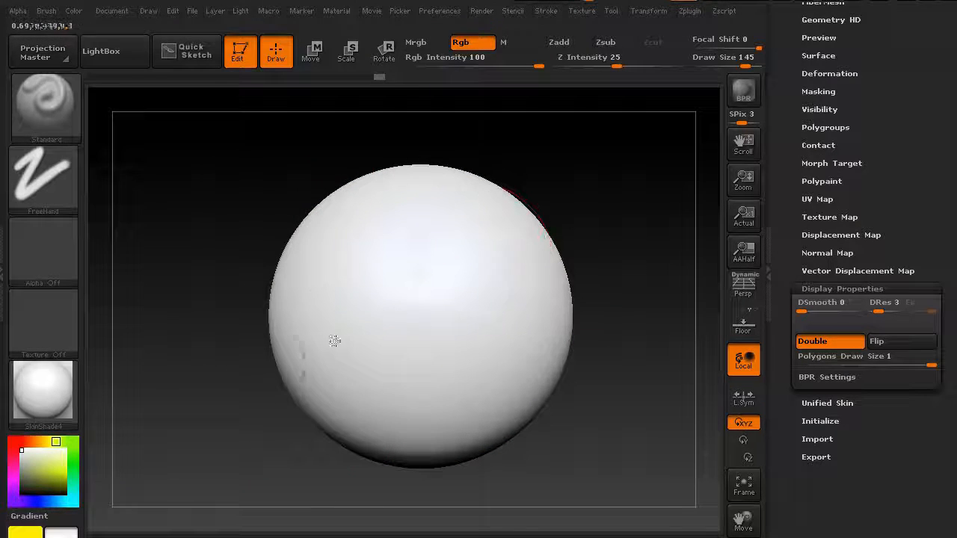
click(73, 450)
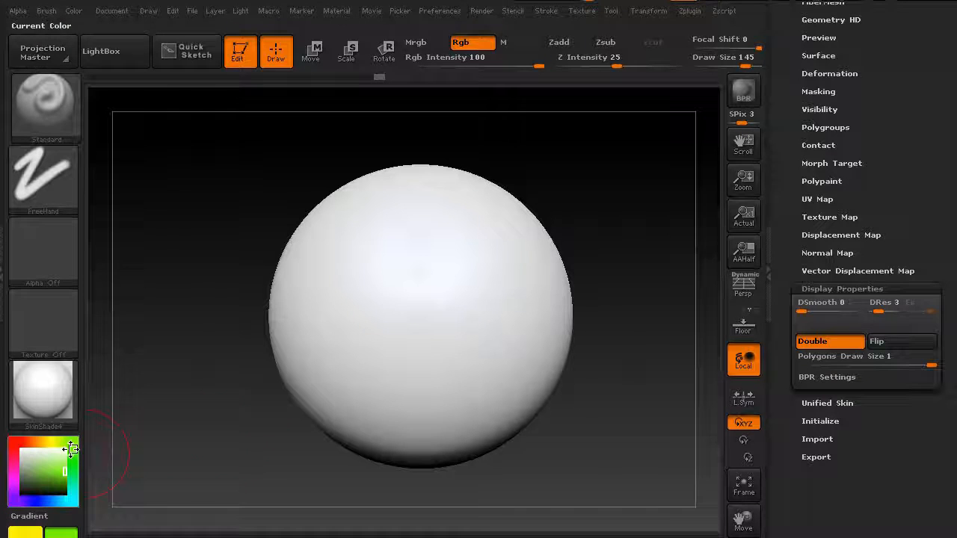
click(74, 11)
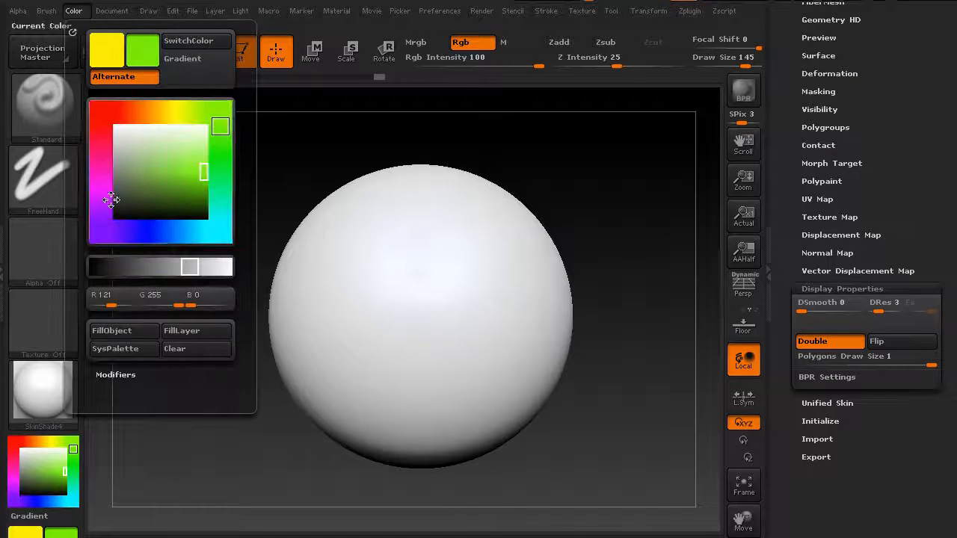
click(109, 331)
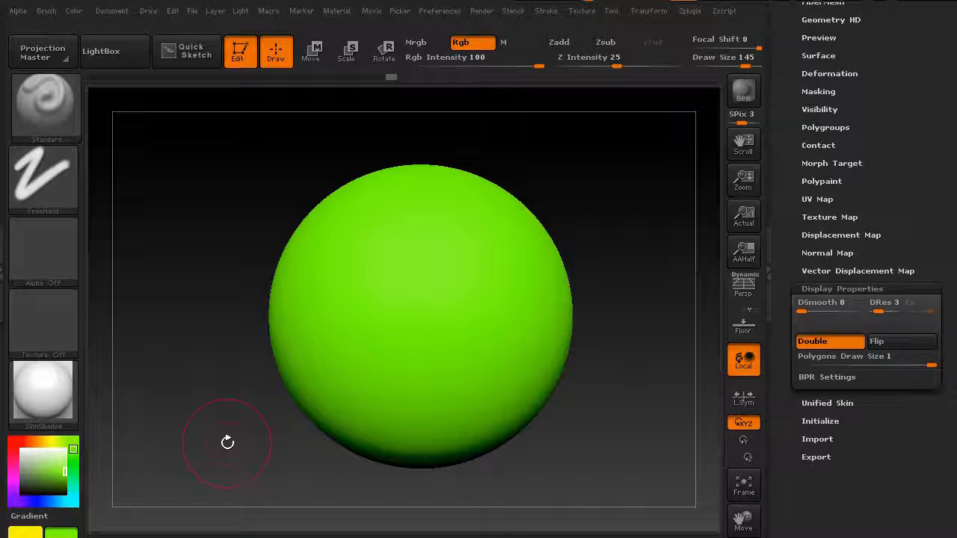
- Set one colour swatch to near-white (243, 243, 243) and the other to black (0, 0, 0), switching the swatches between and after the picks
drag(224, 441, 221, 436)
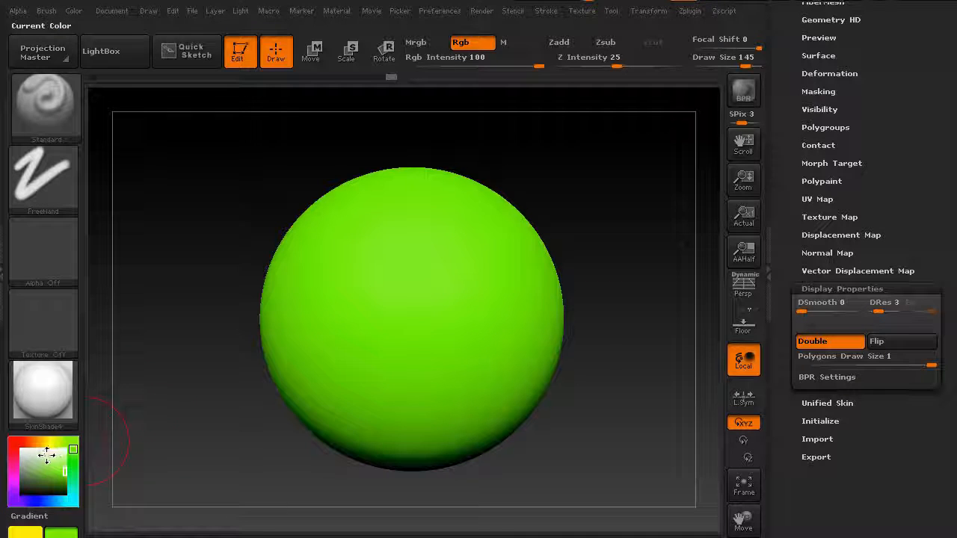
click(21, 449)
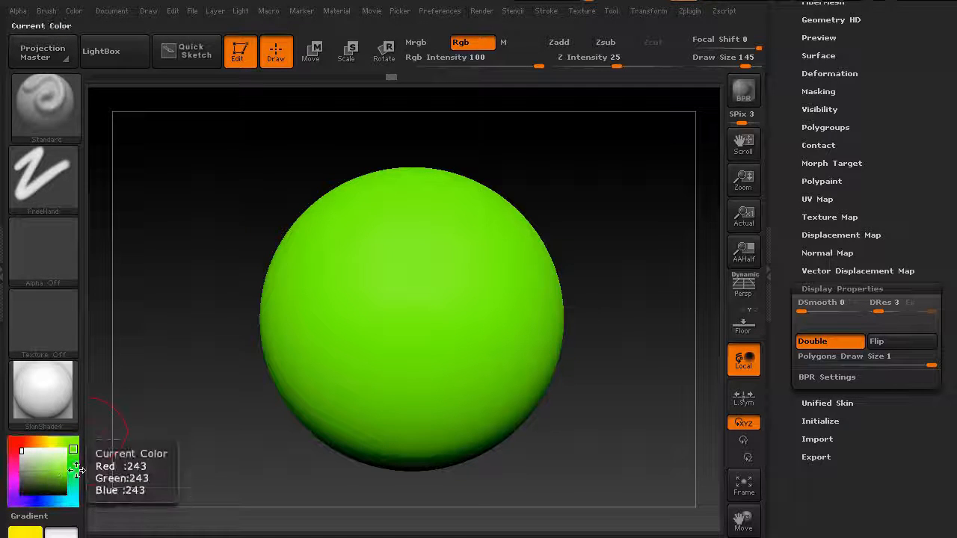
key(v)
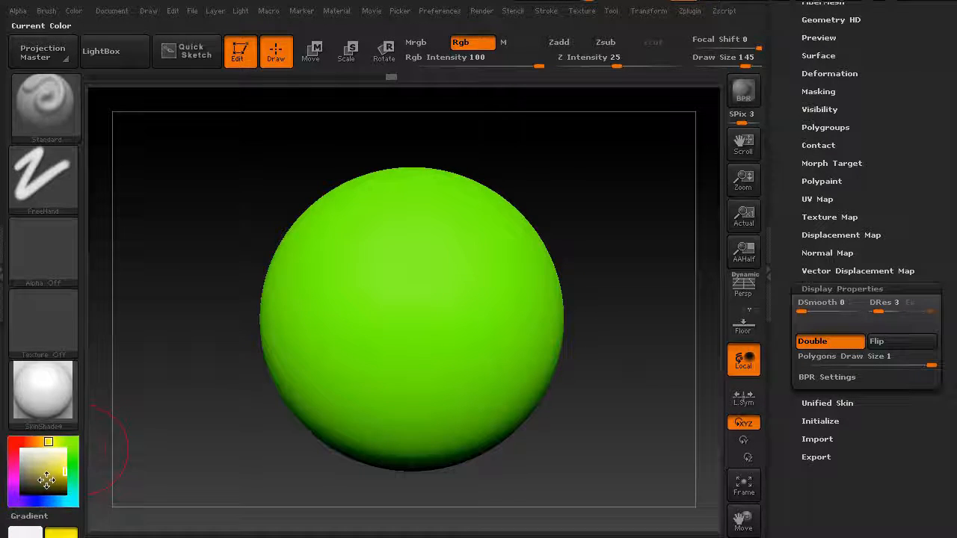
drag(42, 474, 15, 494)
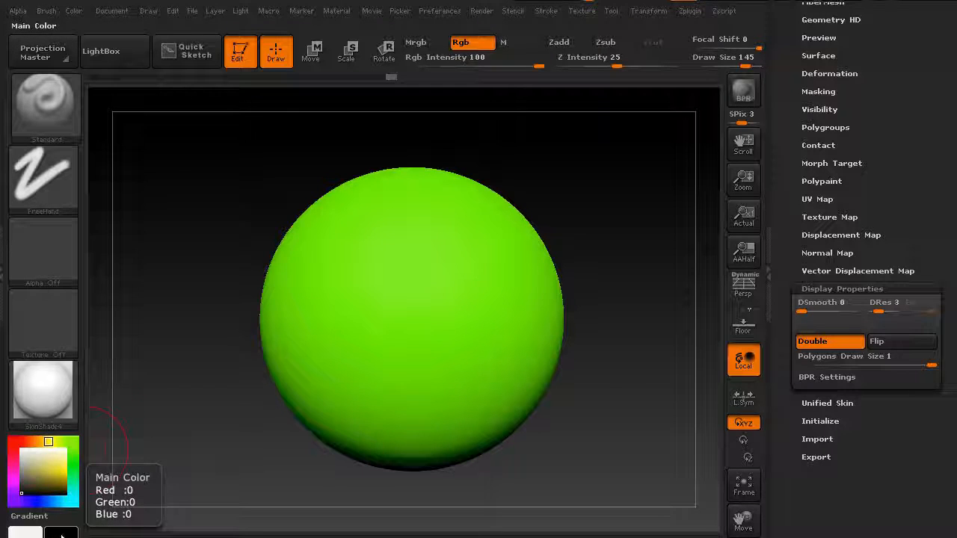
key(v)
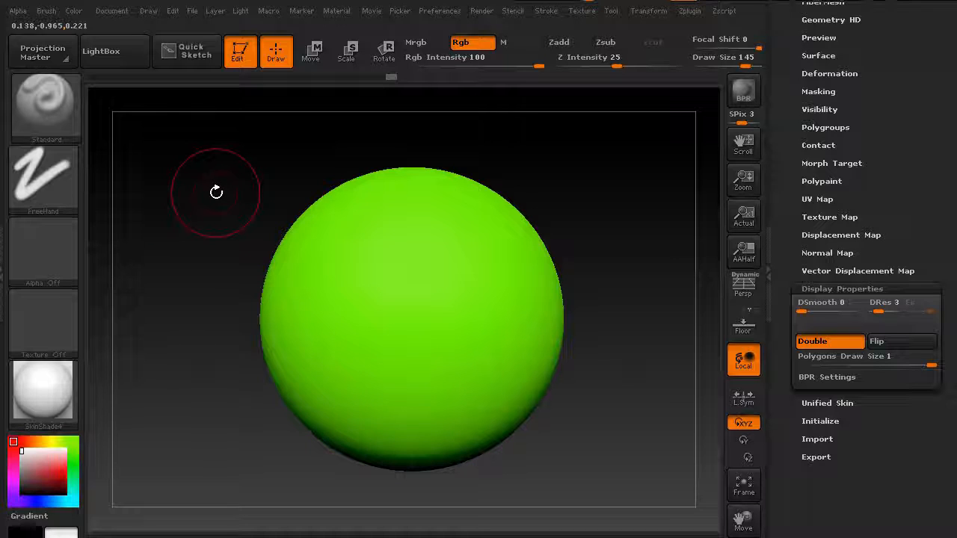
- Try the document background's gradient range at 0 and 1, and leave it set to 0
click(113, 11)
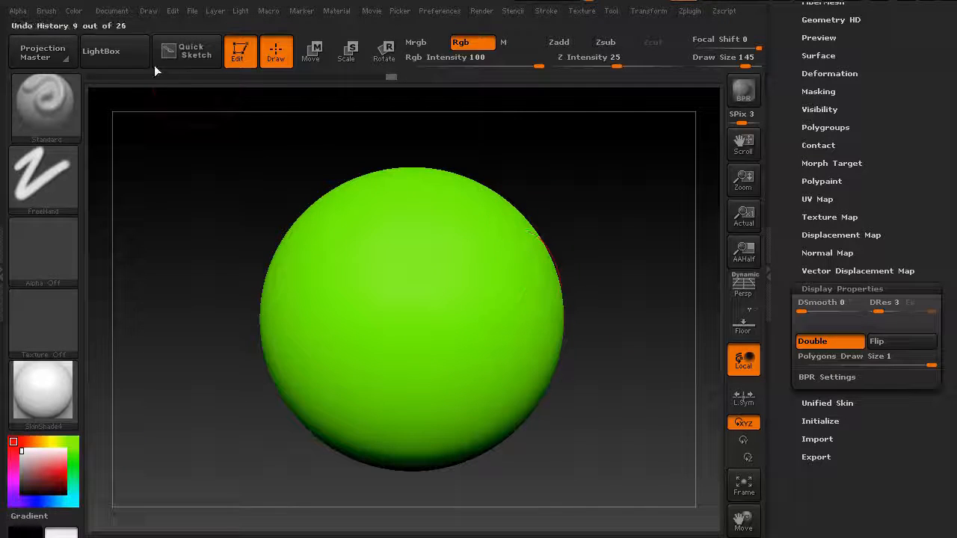
click(111, 10)
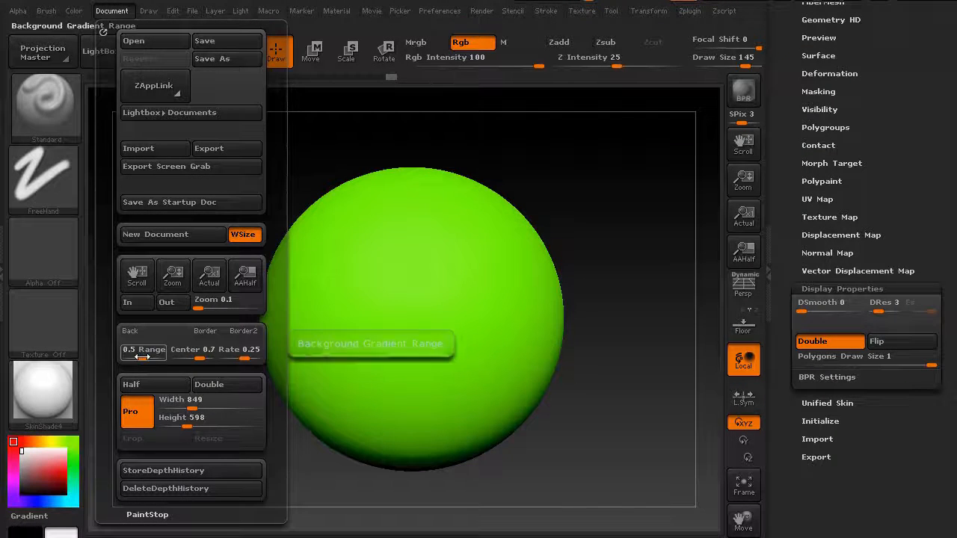
drag(142, 357, 116, 356)
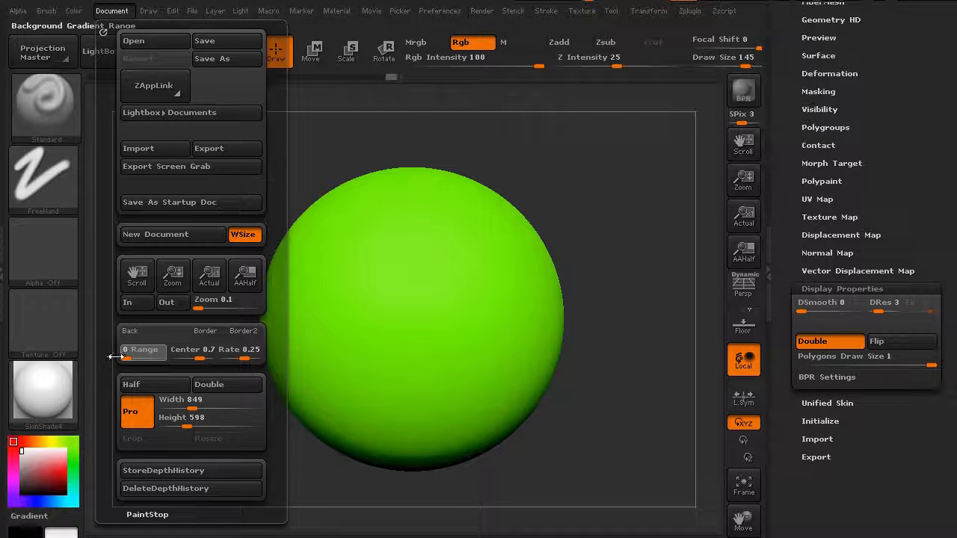
drag(112, 357, 180, 358)
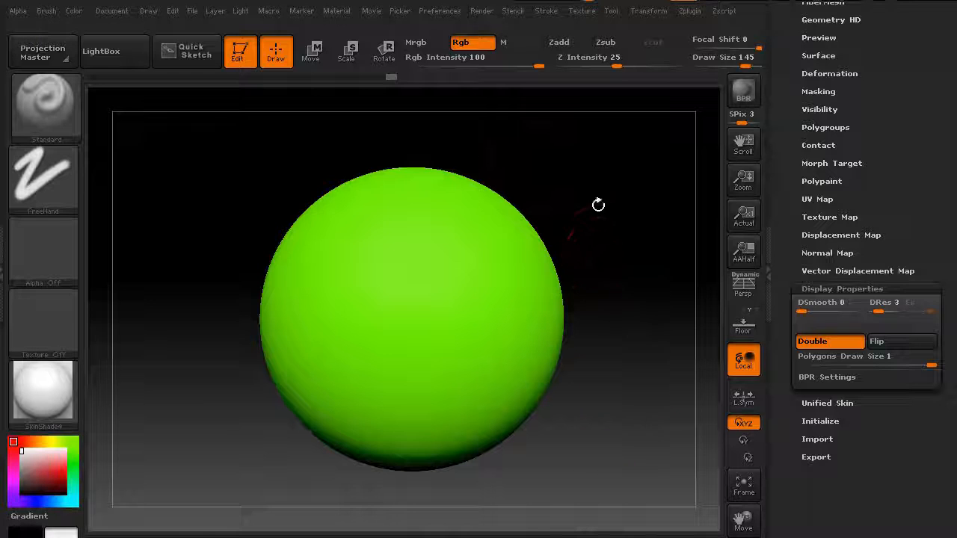
click(113, 12)
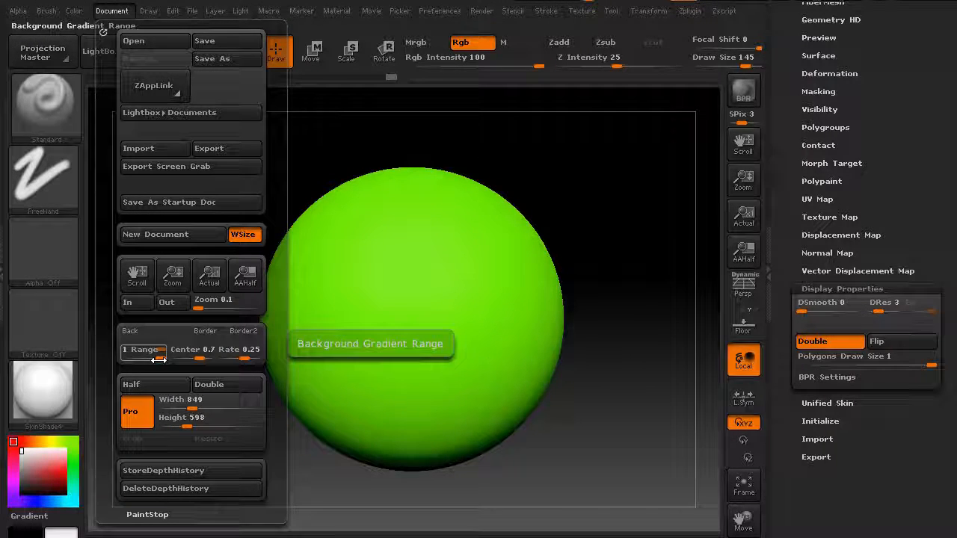
drag(157, 358, 116, 356)
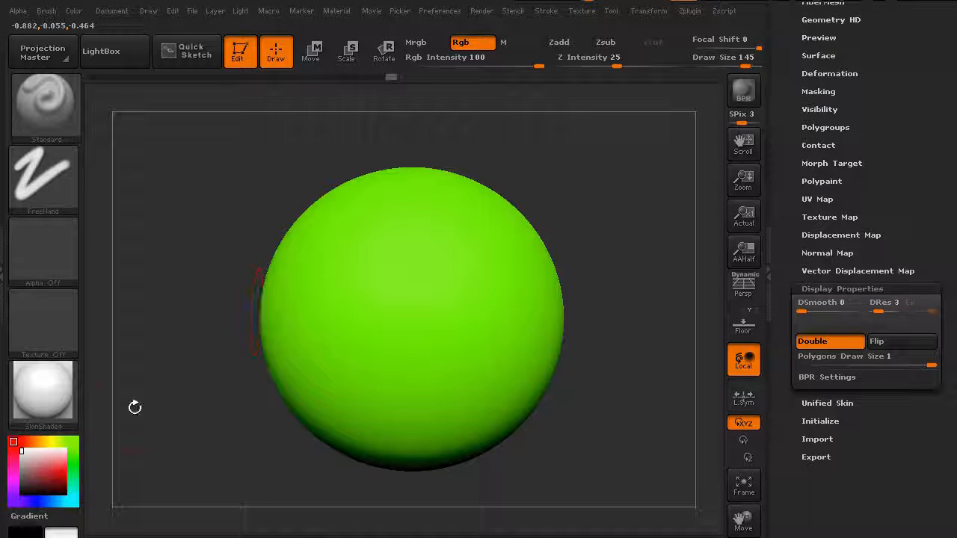
- Apply a blue-grey (68, 85, 94) as the document background colour, and replace it with a darker shade of blue-grey
click(46, 440)
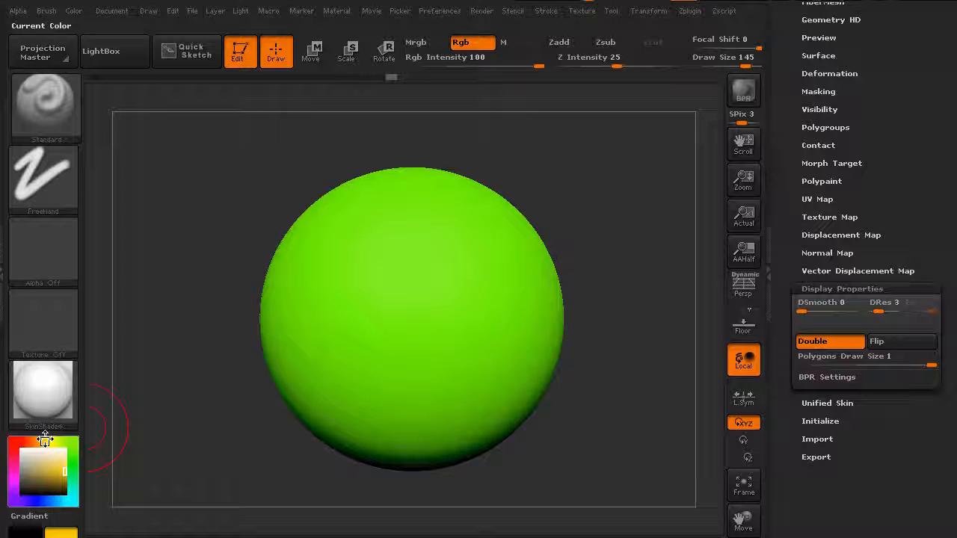
click(37, 471)
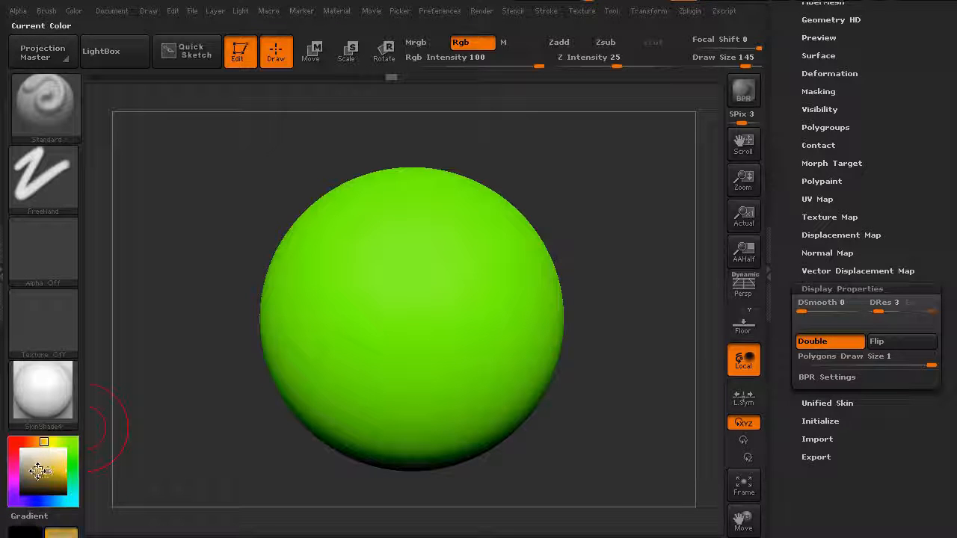
mouse_move(48, 499)
mouse_down()
mouse_move(56, 500)
mouse_move(26, 479)
mouse_up()
click(34, 476)
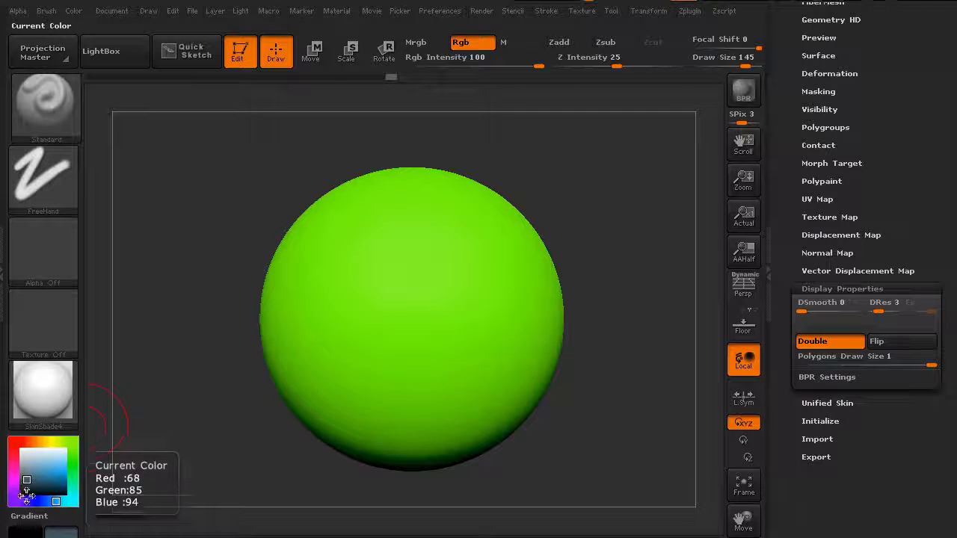
click(104, 11)
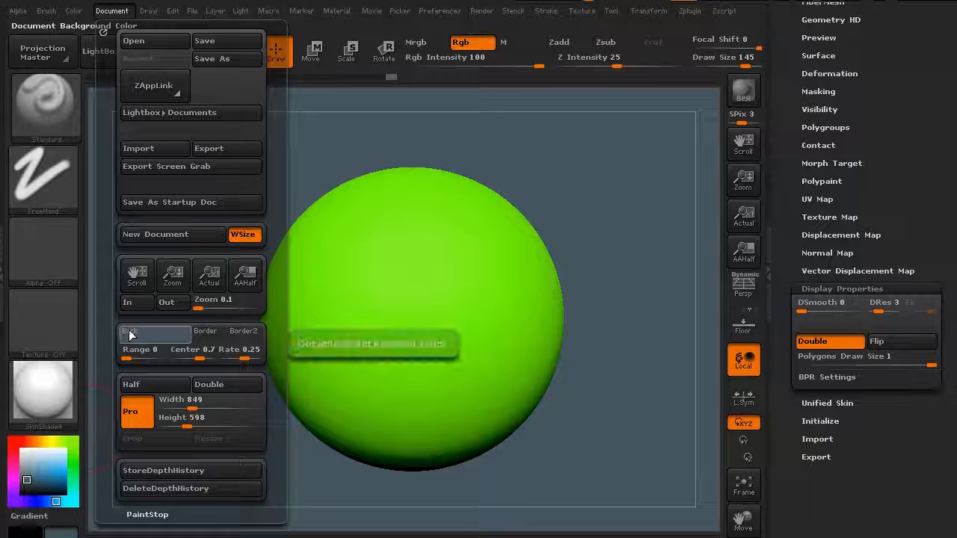
drag(130, 334, 417, 350)
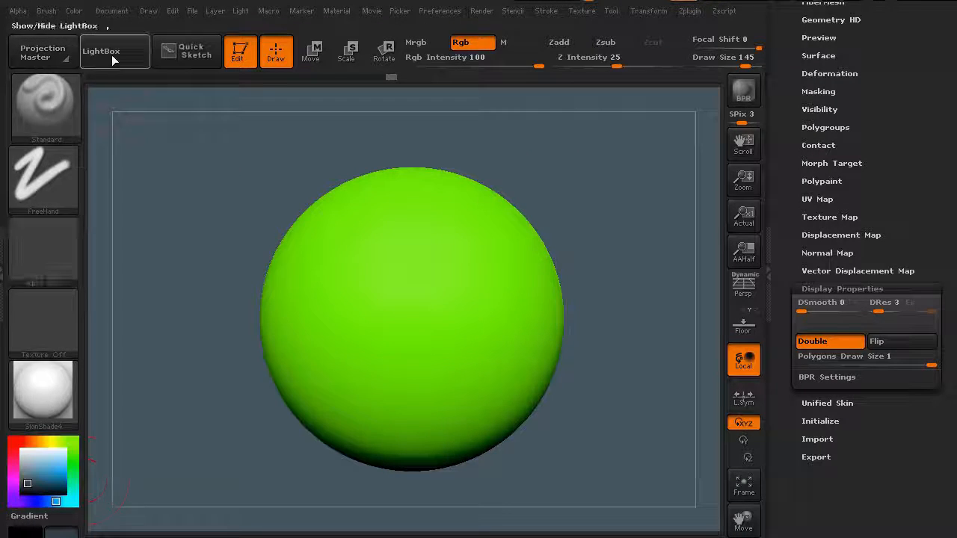
click(111, 10)
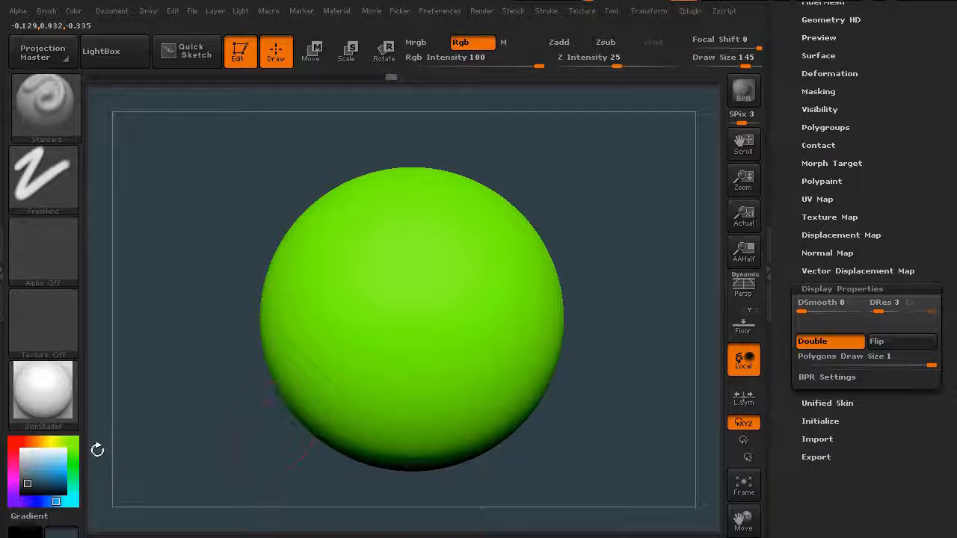
- Choose white as the current colour and apply it as the document background colour
drag(36, 454, 22, 450)
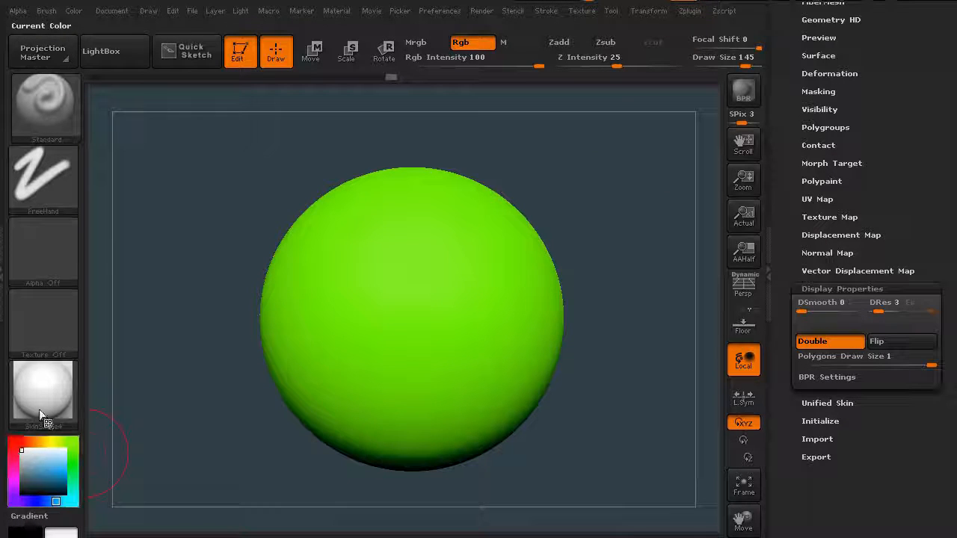
click(112, 11)
click(148, 336)
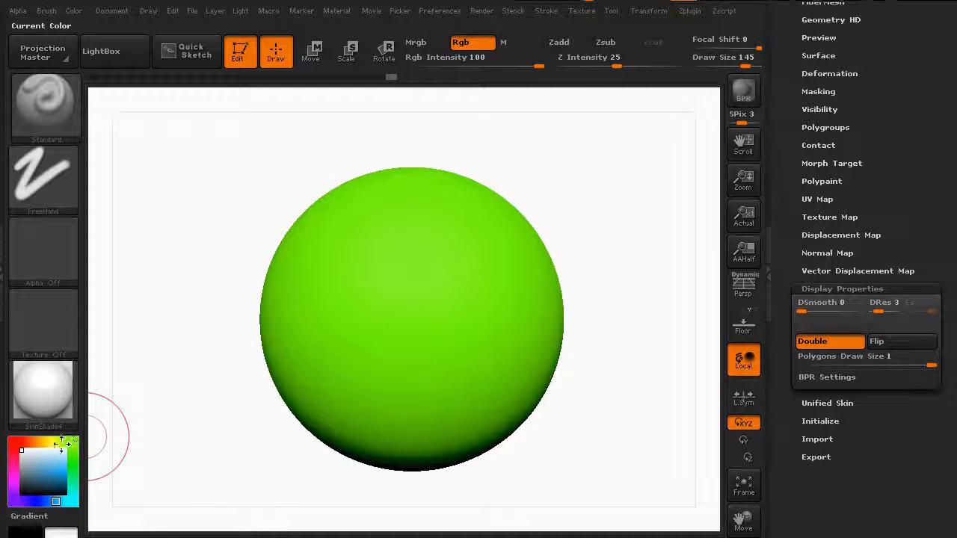
- Choose a dark grey as the current colour and apply it as the document background colour
drag(37, 469, 25, 480)
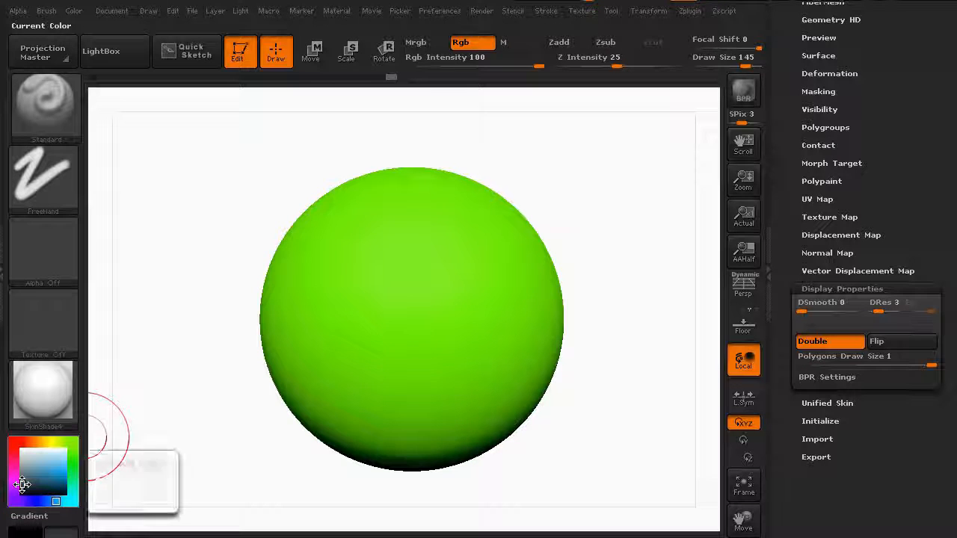
click(105, 11)
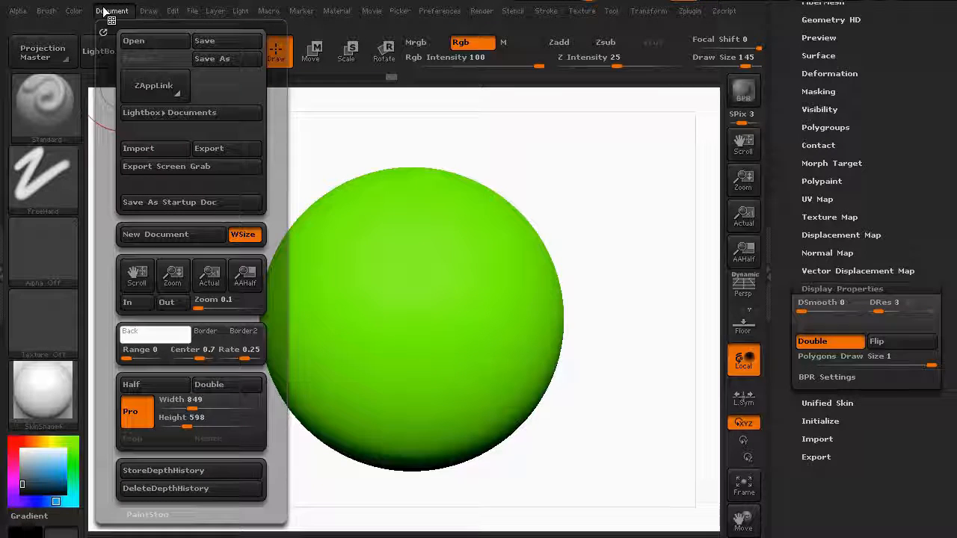
click(129, 336)
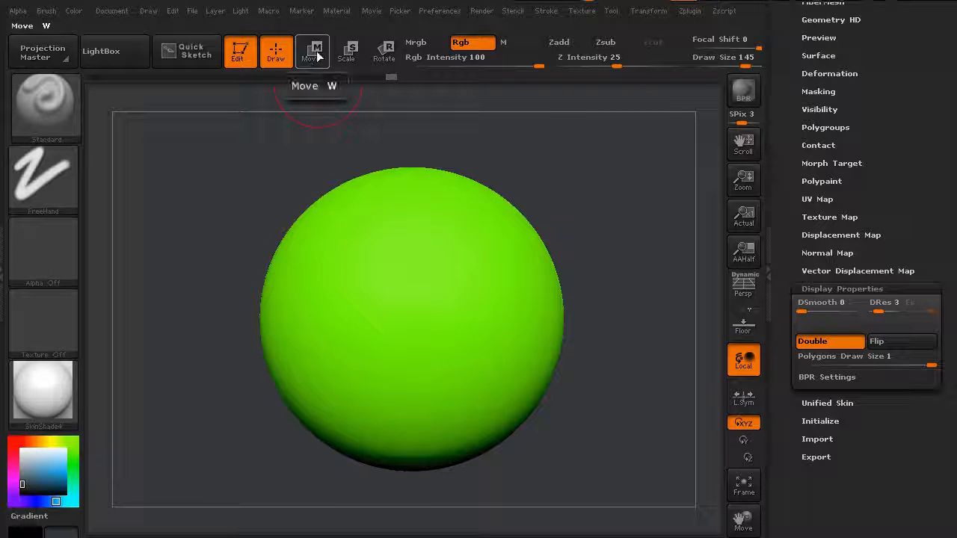
- Turn on the floor grid beneath the green sphere and face the sphere from above
mouse_move(244, 205)
shift+mouse_down()
mouse_move(217, 212)
mouse_move(264, 193)
mouse_move(257, 203)
mouse_move(274, 122)
shift+mouse_up()
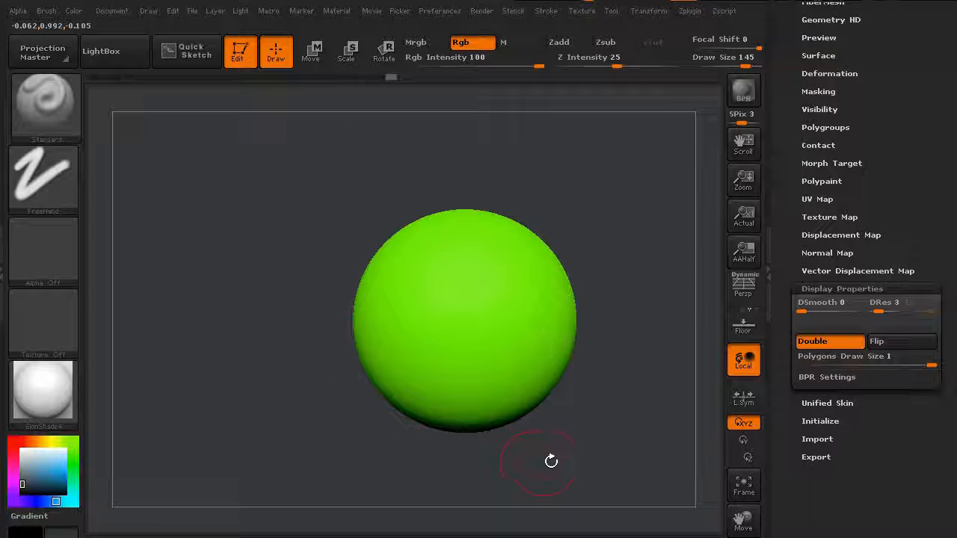
mouse_move(557, 461)
alt+mouse_down()
mouse_move(112, 444)
mouse_move(927, 441)
mouse_move(172, 441)
mouse_move(564, 442)
mouse_move(445, 439)
mouse_move(457, 439)
alt+mouse_up()
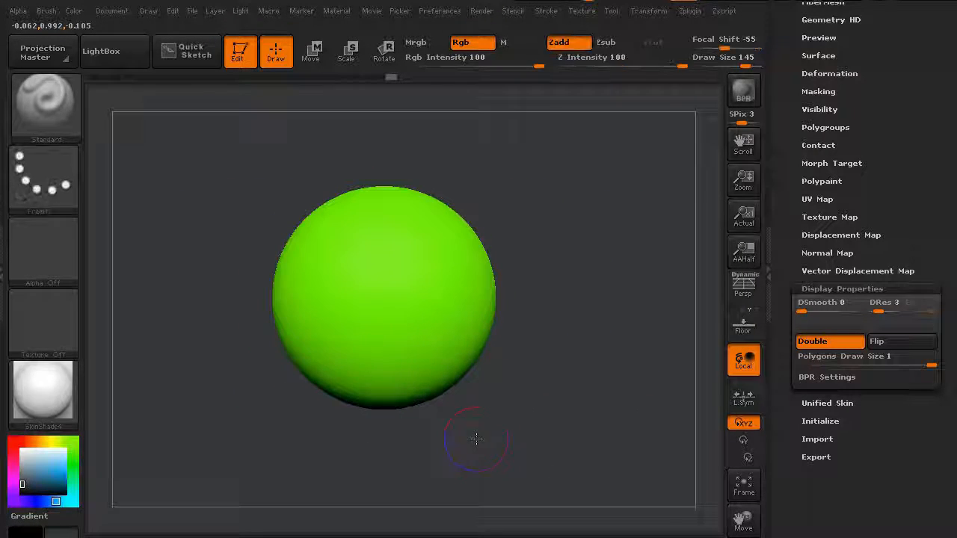
key(shift+p)
drag(553, 352, 562, 411)
mouse_move(480, 416)
mouse_down()
mouse_move(258, 358)
mouse_move(244, 397)
mouse_move(235, 369)
mouse_move(267, 416)
mouse_move(182, 357)
mouse_move(299, 351)
mouse_move(254, 359)
mouse_move(266, 356)
mouse_up()
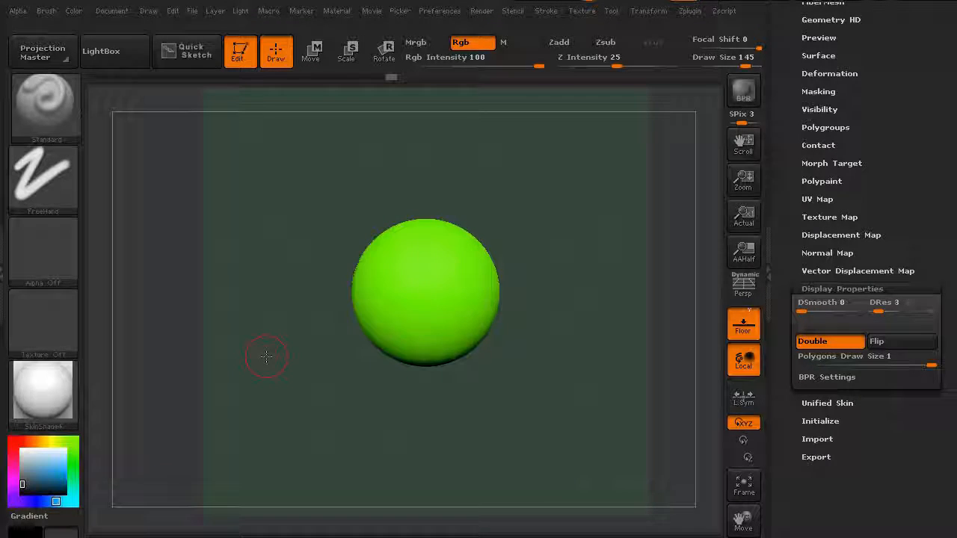
- Activate Move and draw a horizontal transpose line about 3.68 units long outward from the sphere's centre
click(310, 54)
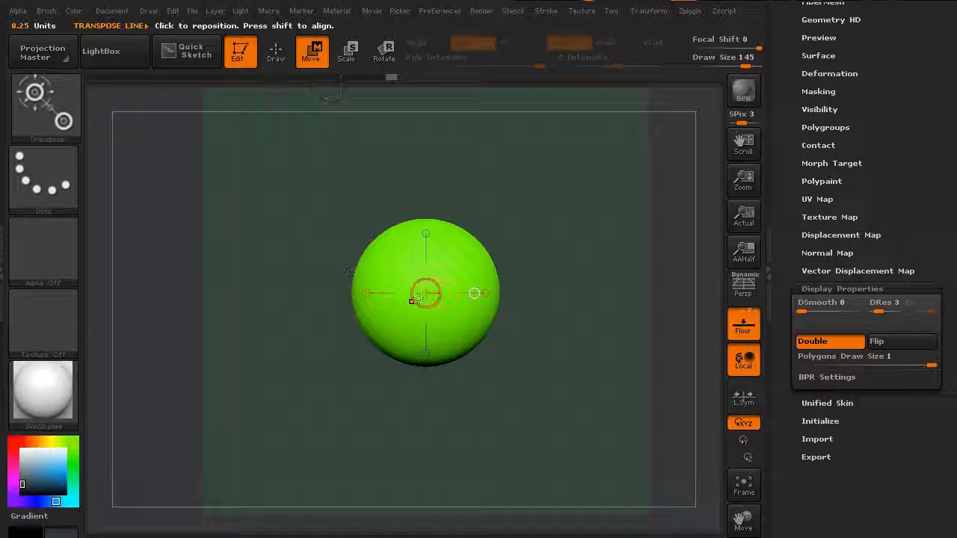
drag(429, 302, 543, 378)
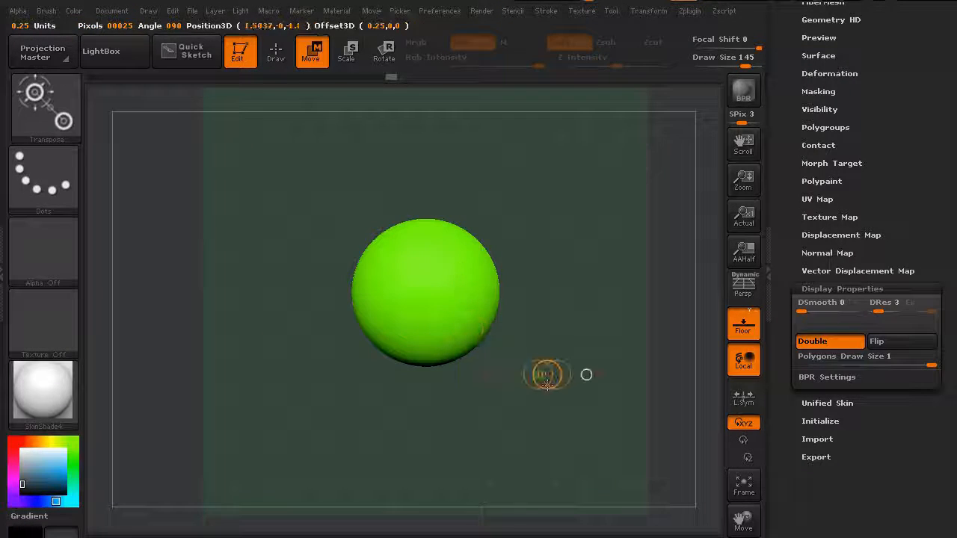
click(426, 292)
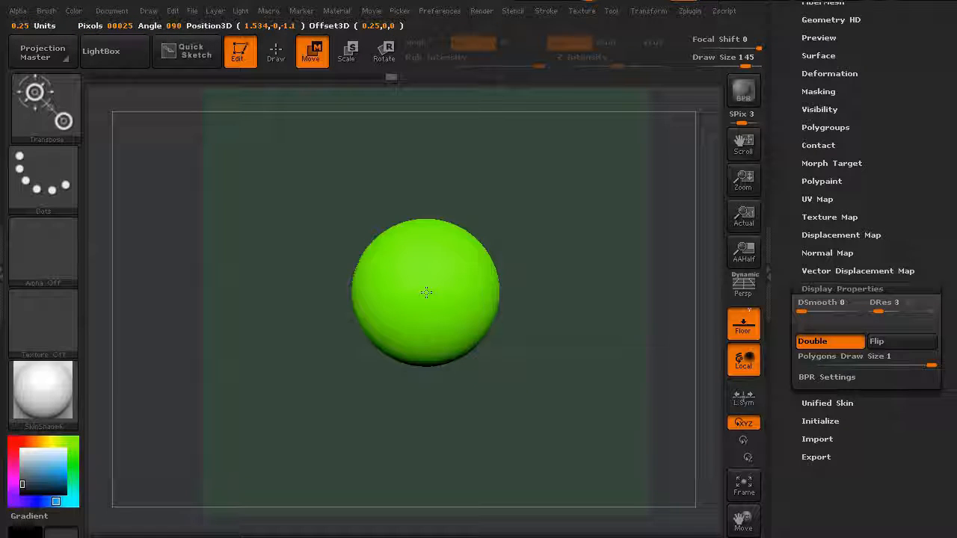
drag(426, 292, 124, 292)
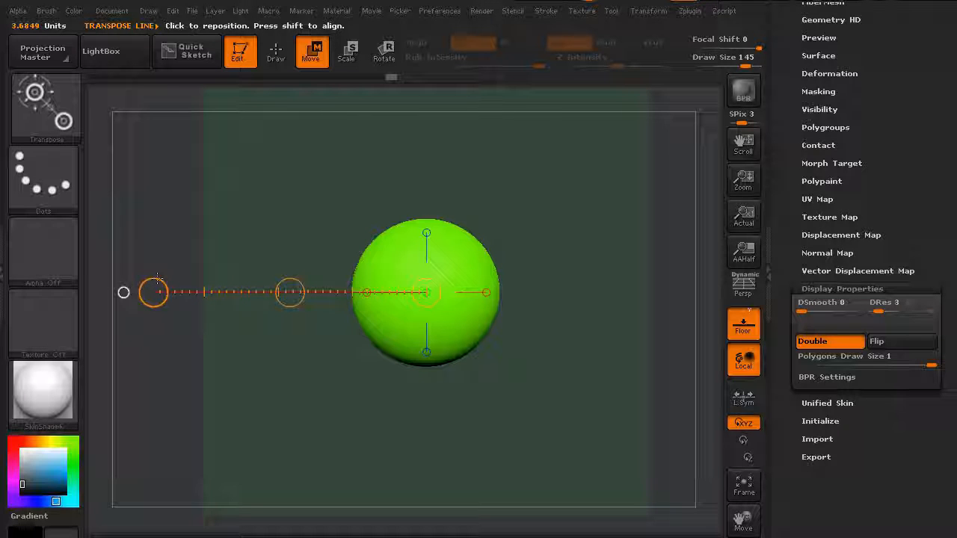
- Reposition the transpose line across the sphere, lengthen it to about 3.73 units, and undo the green fill
click(291, 280)
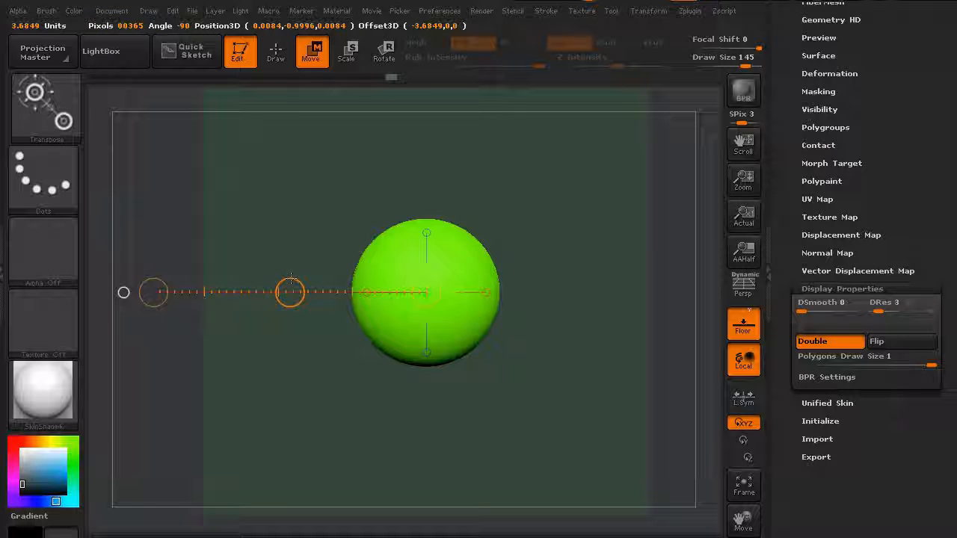
drag(291, 279, 694, 274)
drag(527, 287, 368, 355)
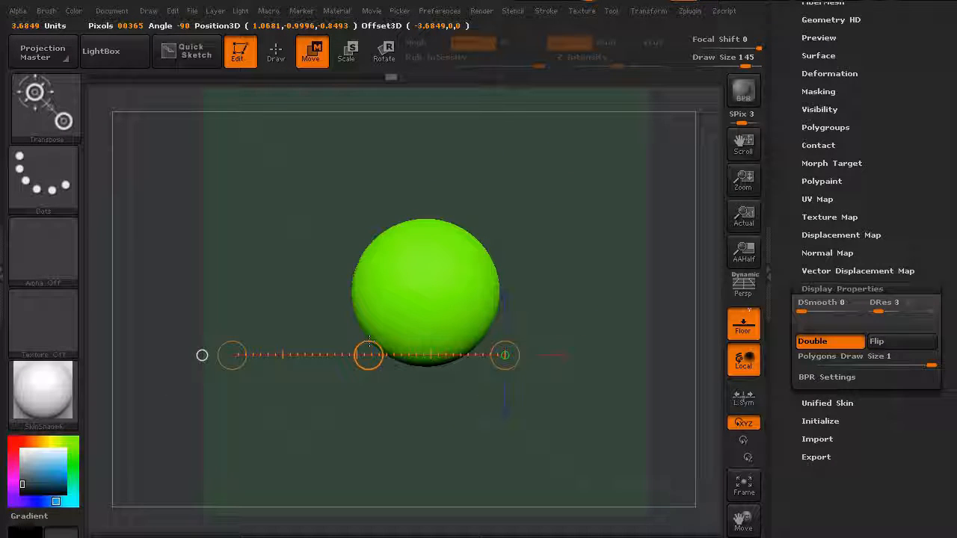
key(shift+f)
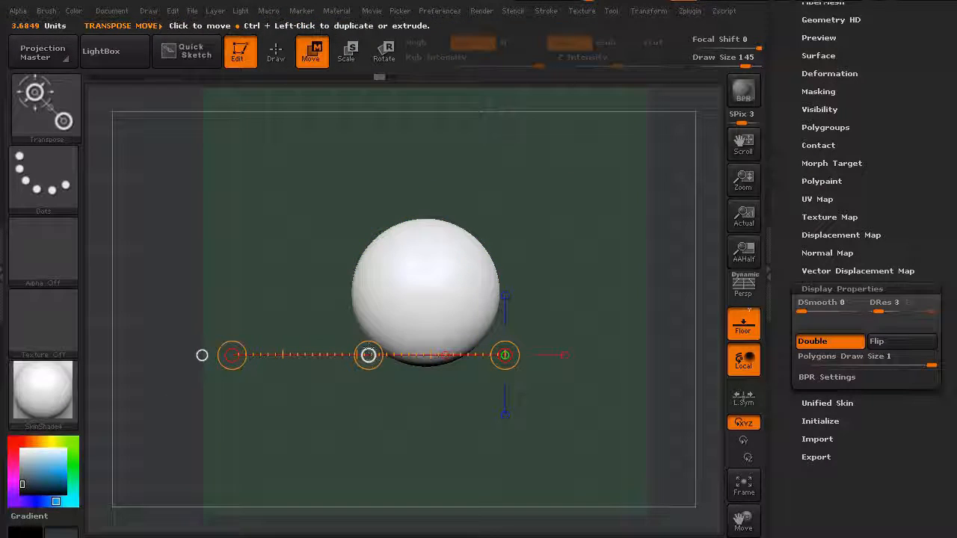
drag(368, 333, 425, 276)
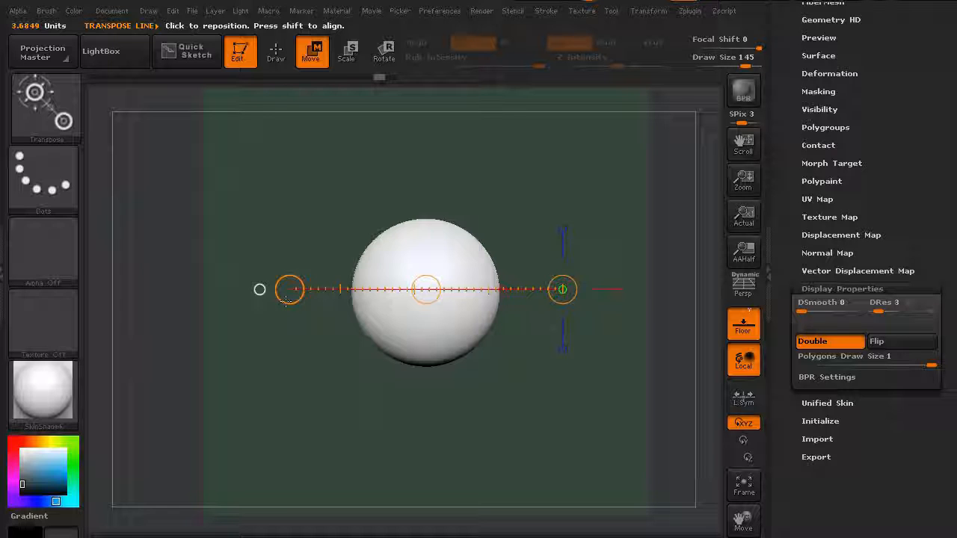
mouse_move(287, 299)
mouse_down()
mouse_move(308, 219)
mouse_move(374, 156)
mouse_move(484, 151)
mouse_move(334, 166)
mouse_move(281, 205)
mouse_move(263, 273)
mouse_move(279, 347)
mouse_move(306, 389)
mouse_move(406, 451)
mouse_move(525, 418)
mouse_move(313, 346)
mouse_move(283, 300)
mouse_up()
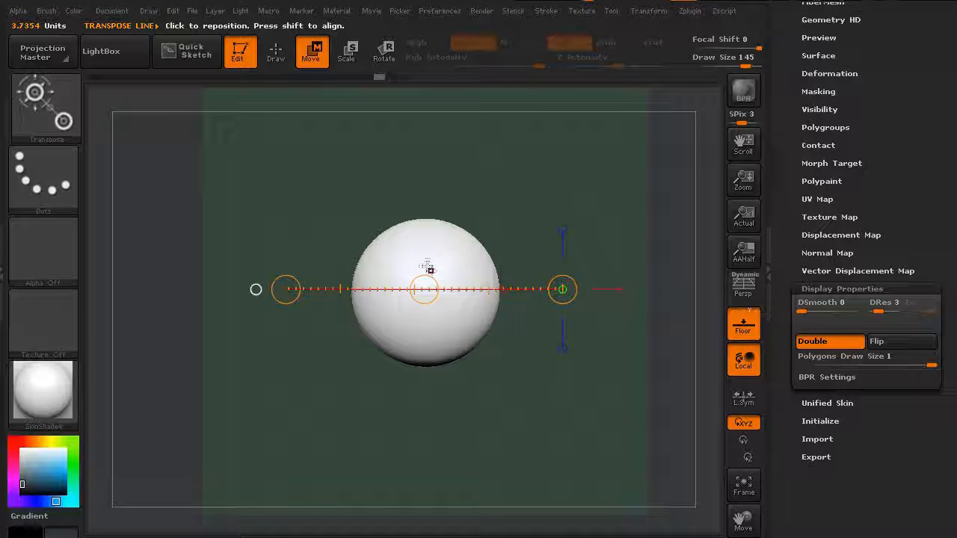
- Redraw the transpose line from the sphere's centre and swing its outer end into an upward diagonal about 3.46 units long
mouse_move(426, 302)
mouse_down()
mouse_move(342, 292)
mouse_move(385, 300)
mouse_move(411, 402)
mouse_up()
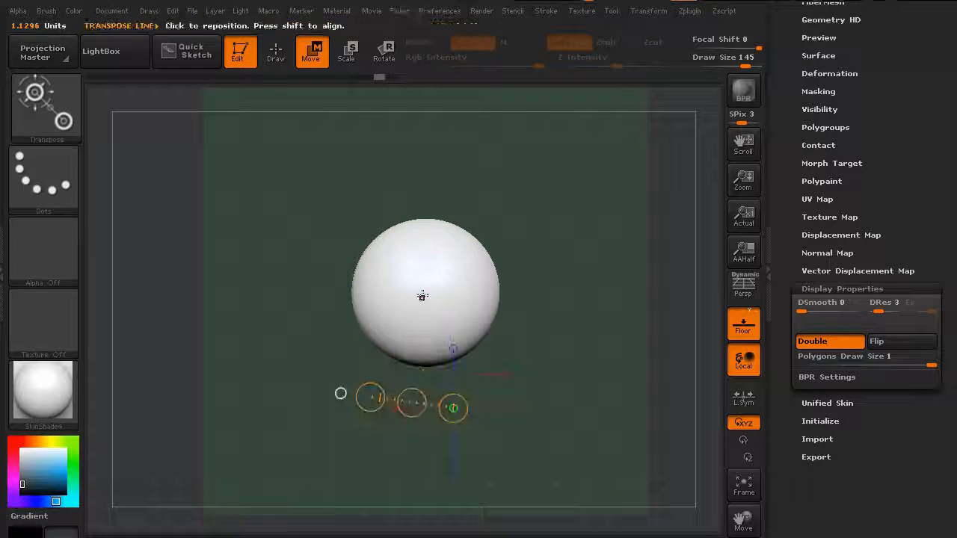
drag(424, 289, 182, 290)
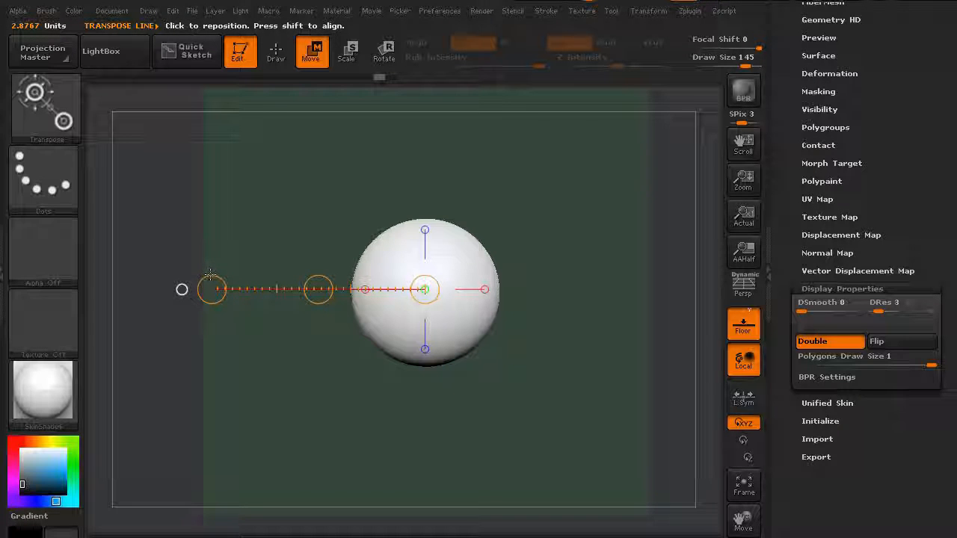
drag(211, 274, 209, 250)
drag(209, 289, 209, 300)
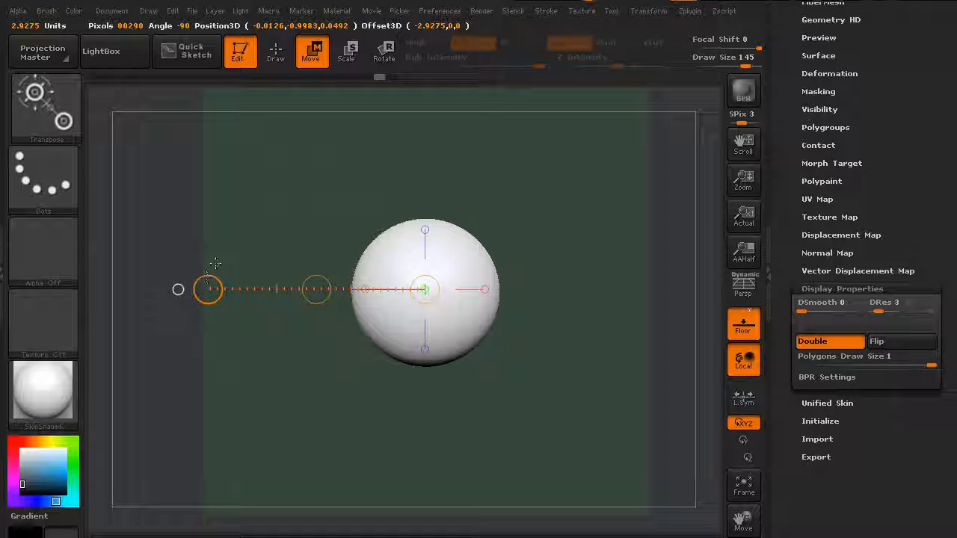
drag(284, 163, 216, 278)
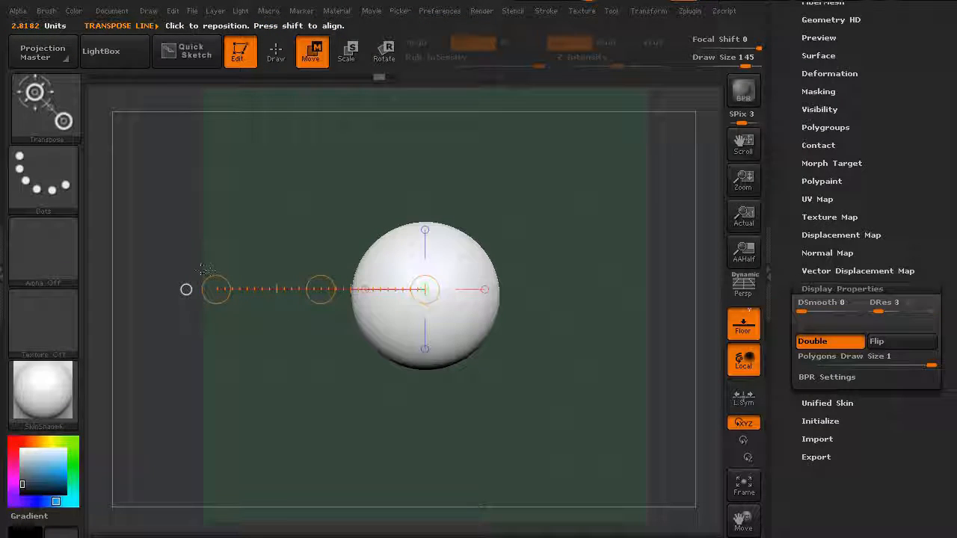
shift+drag(214, 278, 185, 158)
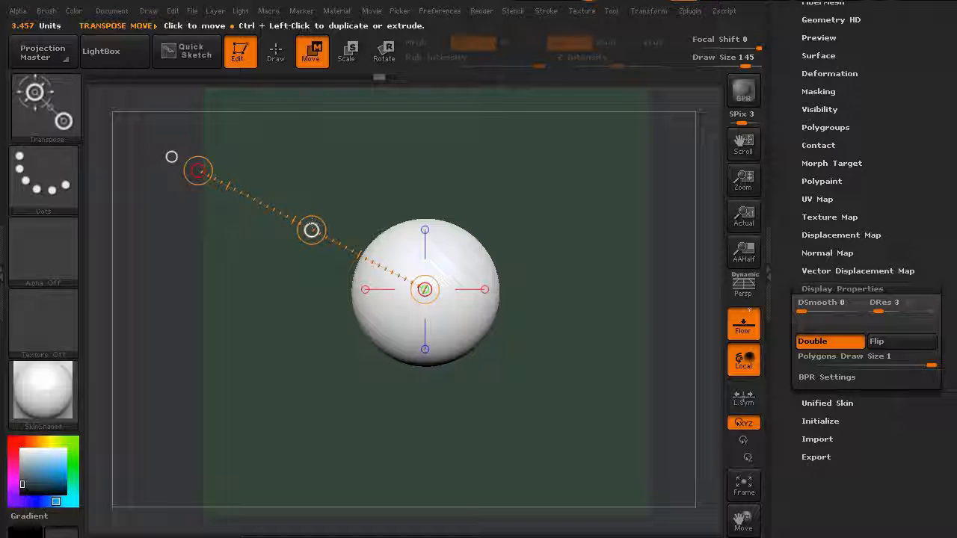
- Try moving the sphere with the transpose line's middle point and squashing it with the outer end point, undoing each change
drag(311, 229, 411, 299)
key(ctrl+z)
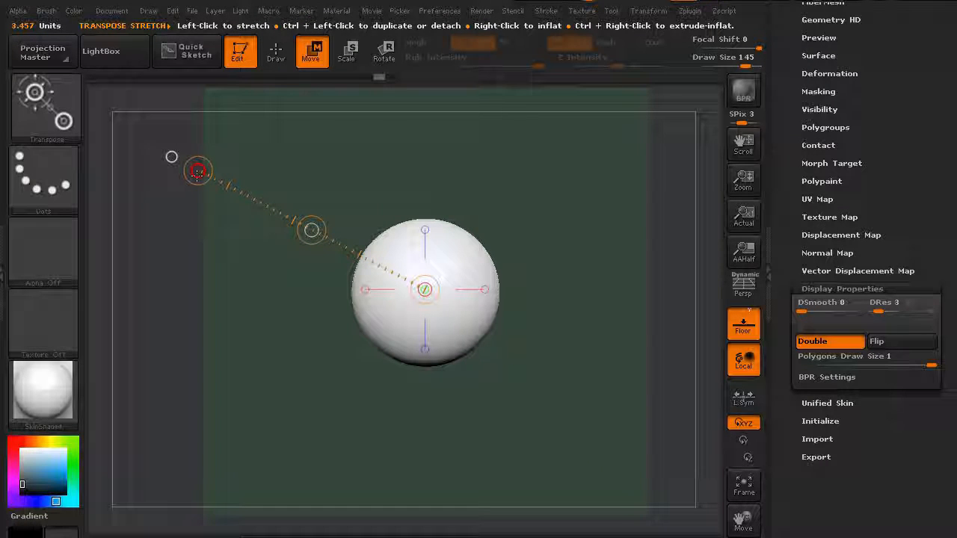
drag(198, 172, 192, 197)
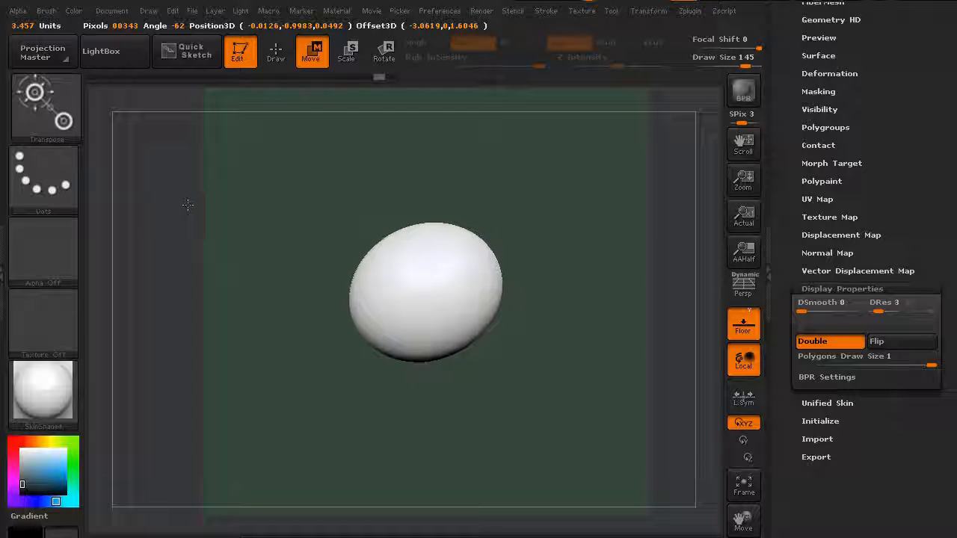
key(ctrl+z)
- Stretch the sphere into an ellipsoid by pulling the outer end point along the diagonal transpose line
drag(188, 205, 198, 170)
drag(99, 118, 98, 117)
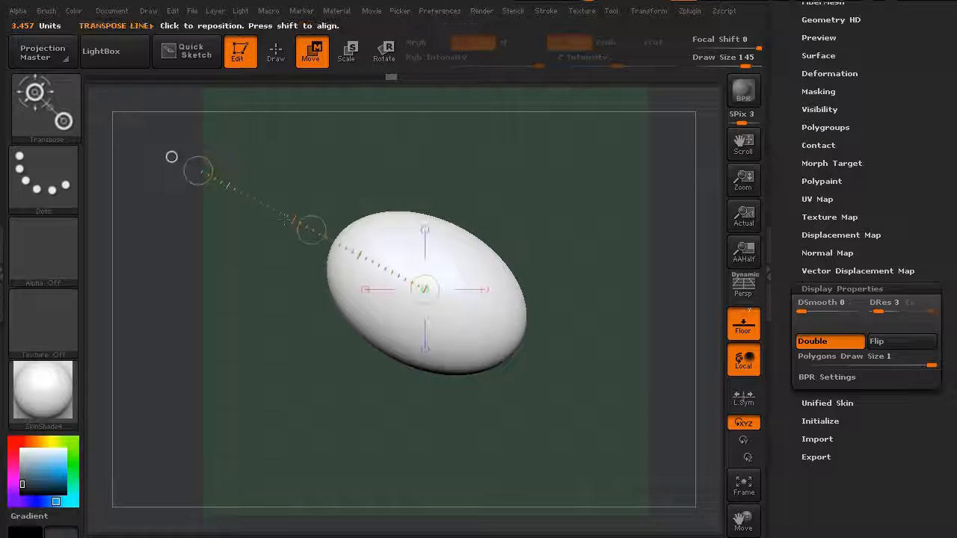
- Rotate the ellipsoid about its centre using the transpose line, and tilt it to a steeper diagonal
click(385, 49)
drag(198, 180, 592, 390)
drag(256, 196, 210, 257)
drag(216, 326, 219, 327)
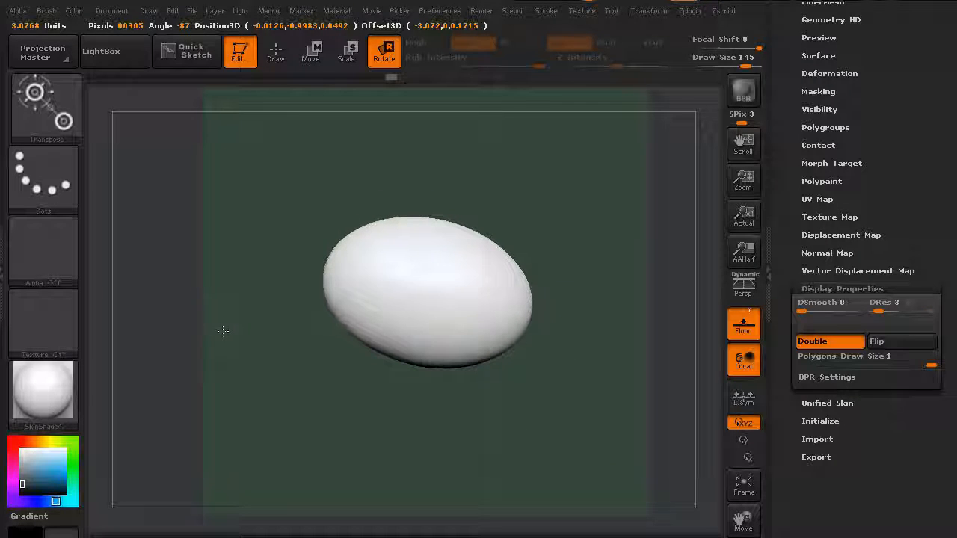
drag(255, 253, 256, 254)
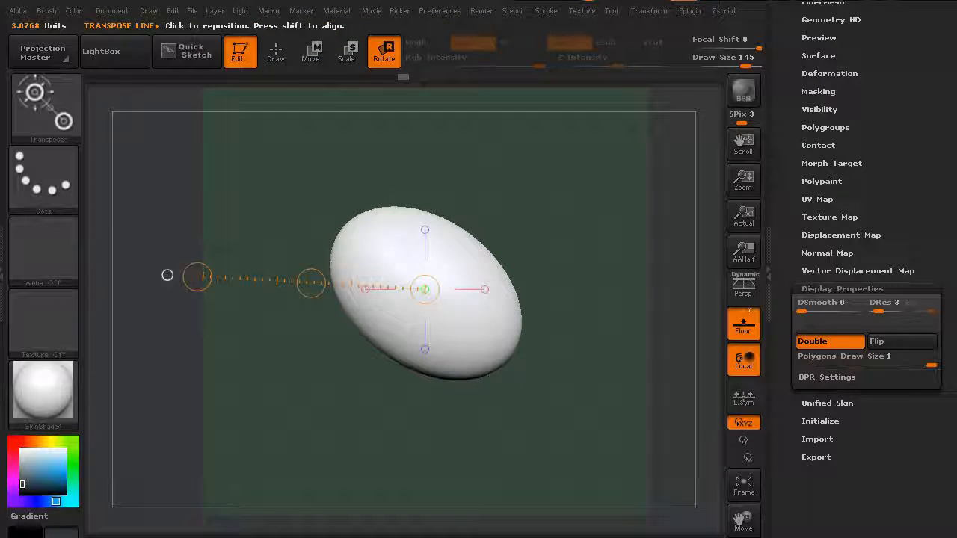
- Scale the ellipsoid with the transpose line's end points, and thicken it across the line with the middle point
click(346, 51)
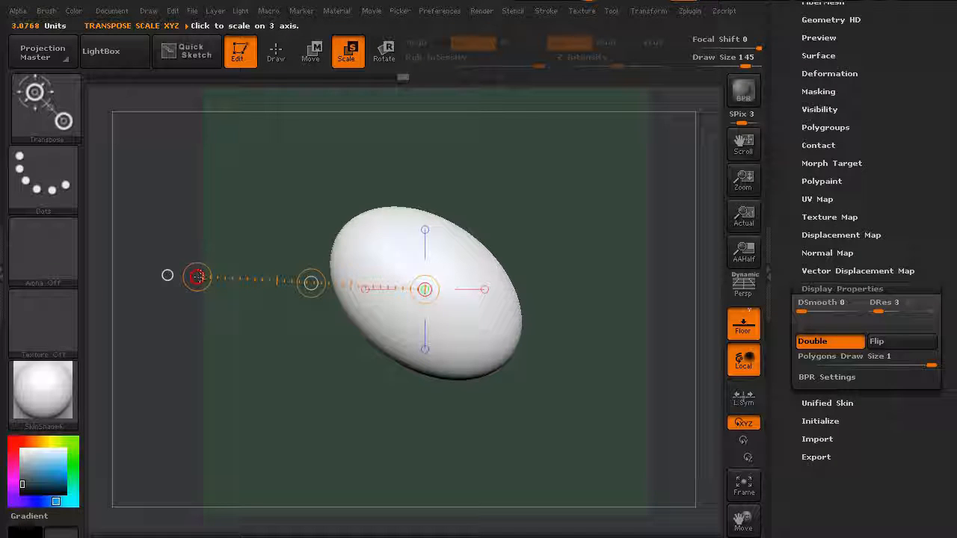
drag(198, 275, 199, 274)
drag(124, 256, 168, 275)
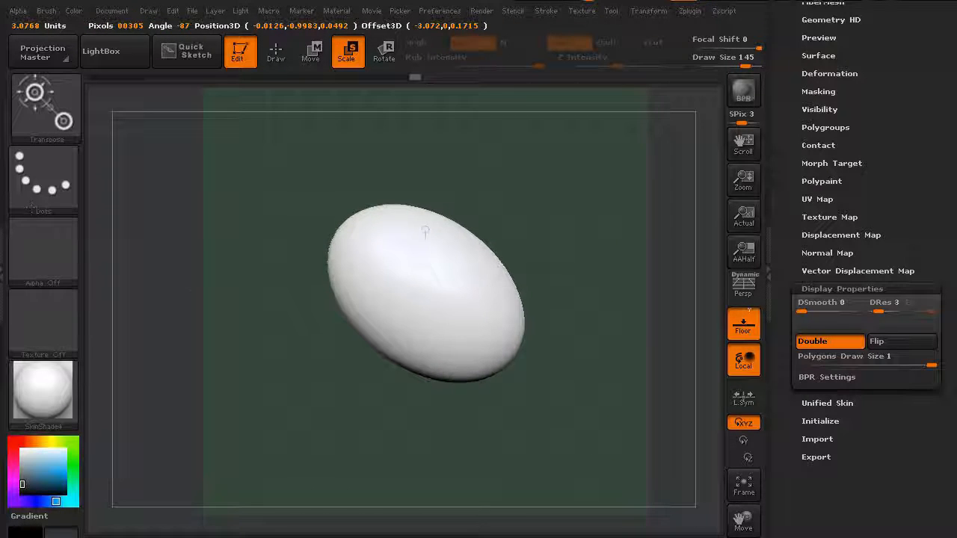
drag(309, 282, 252, 279)
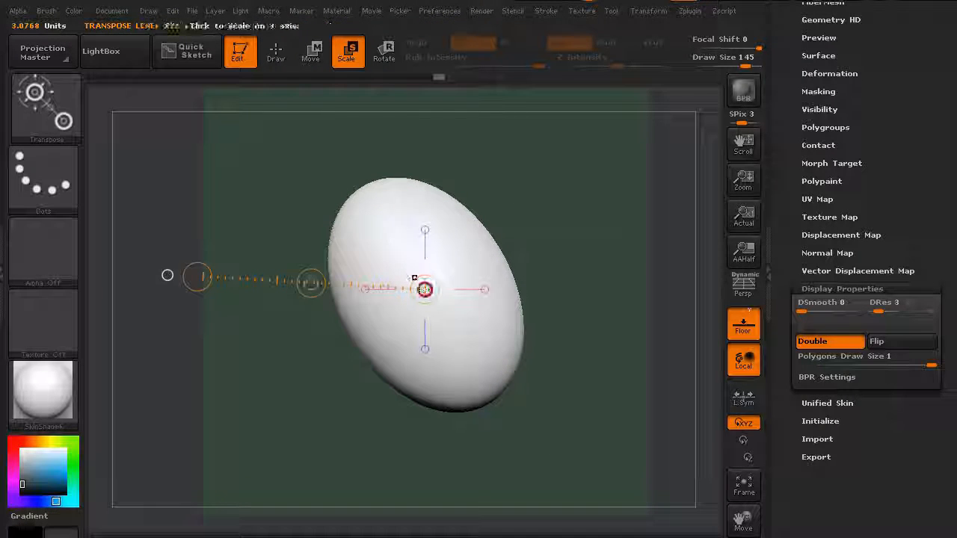
drag(414, 278, 429, 329)
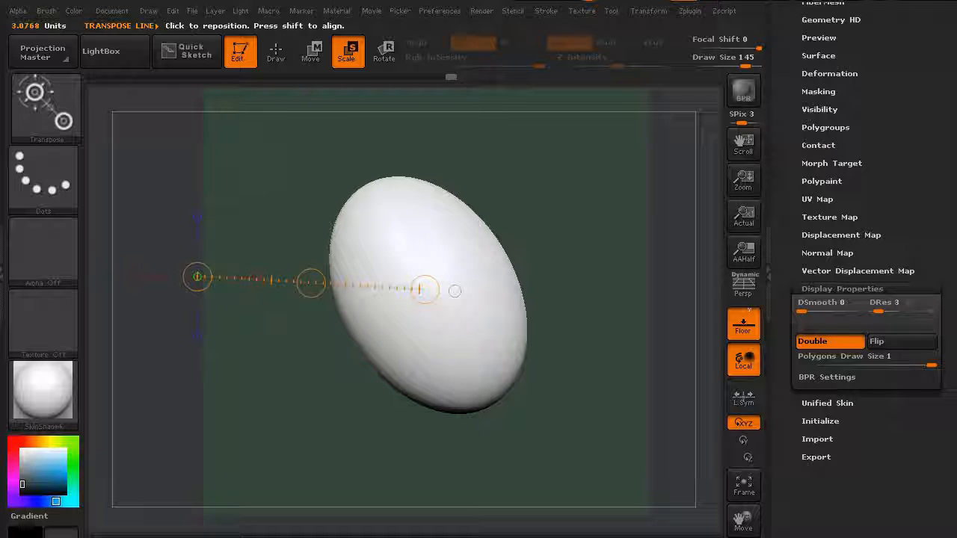
- Switch from Scale to Rotate and Move, leave Edit mode, and restore Edit mode with Draw active
key(r)
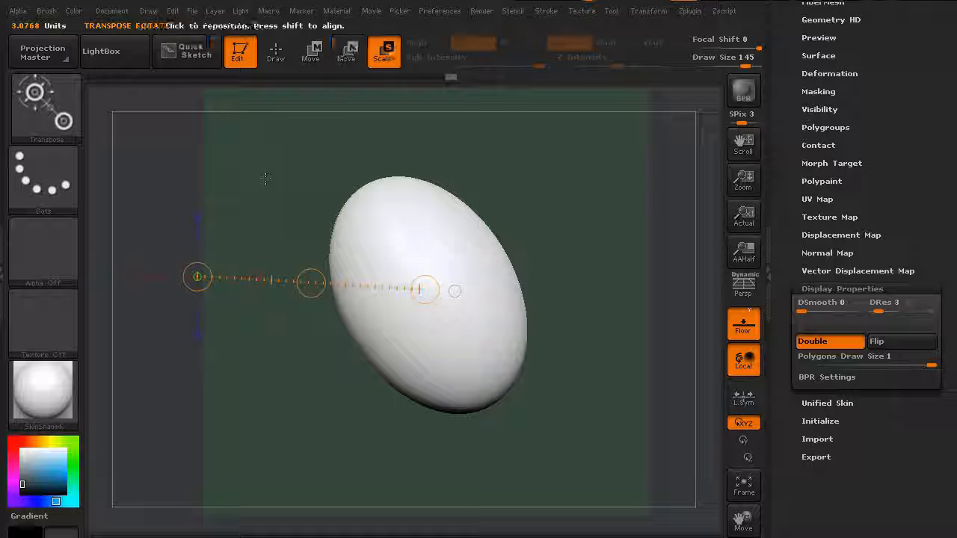
click(311, 50)
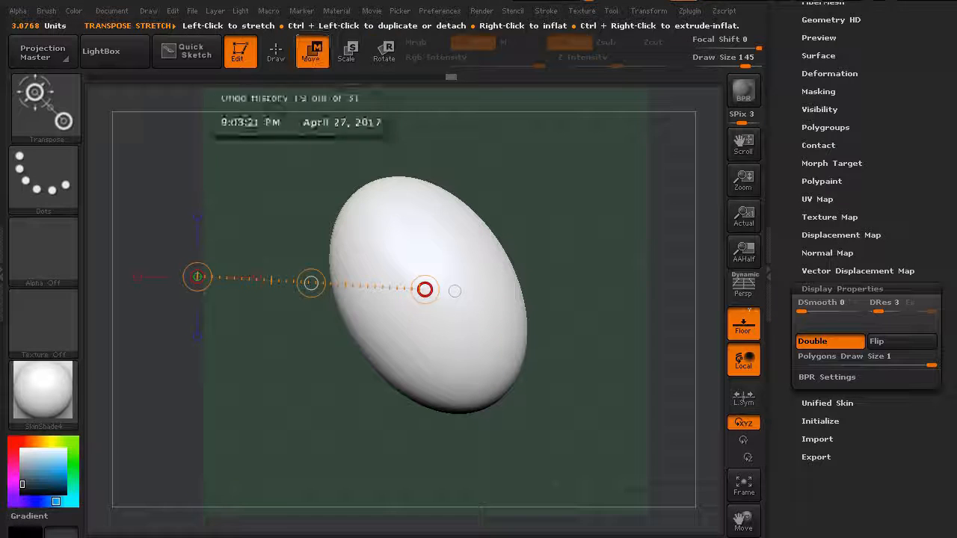
key(t)
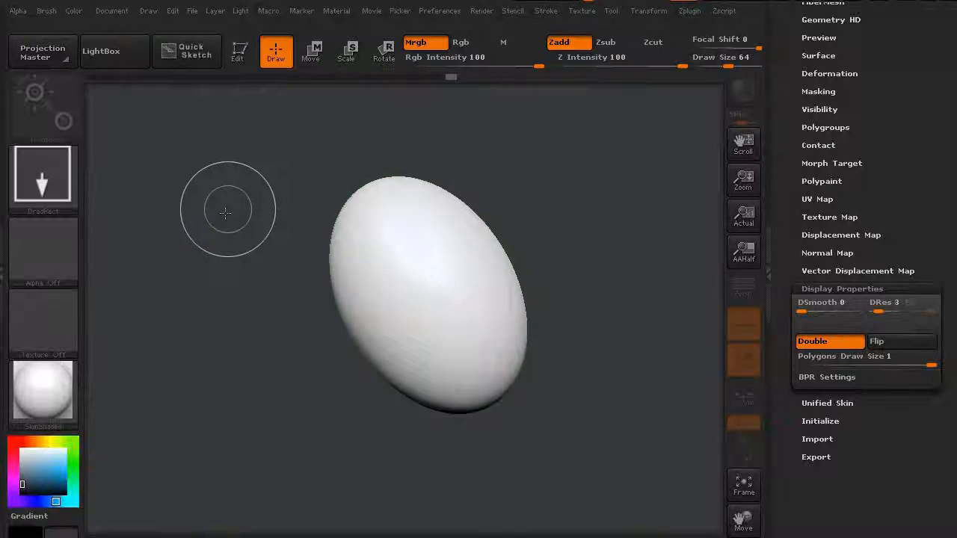
click(234, 62)
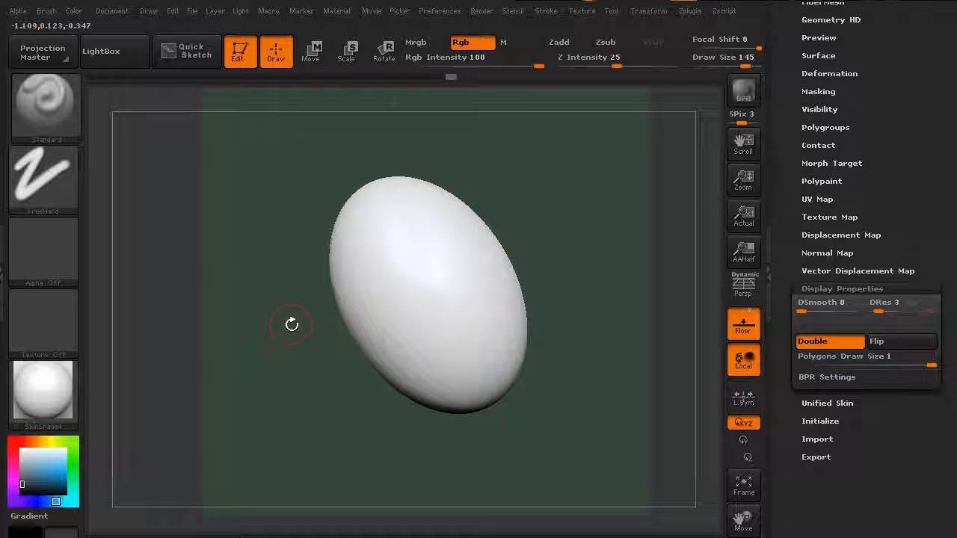
- Repeat the switch to Move and Rotate, drop the ellipsoid out of Edit mode, and re-enter editing
key(w)
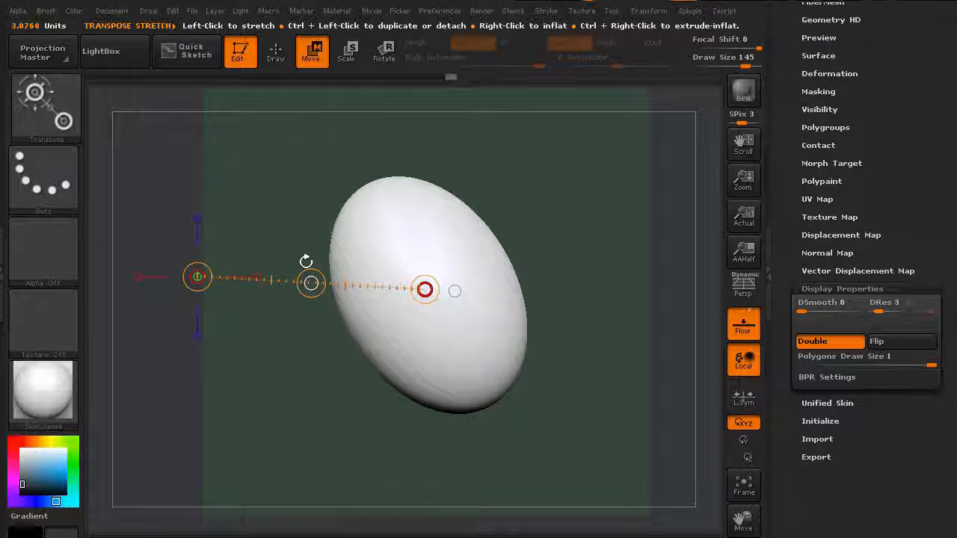
key(e)
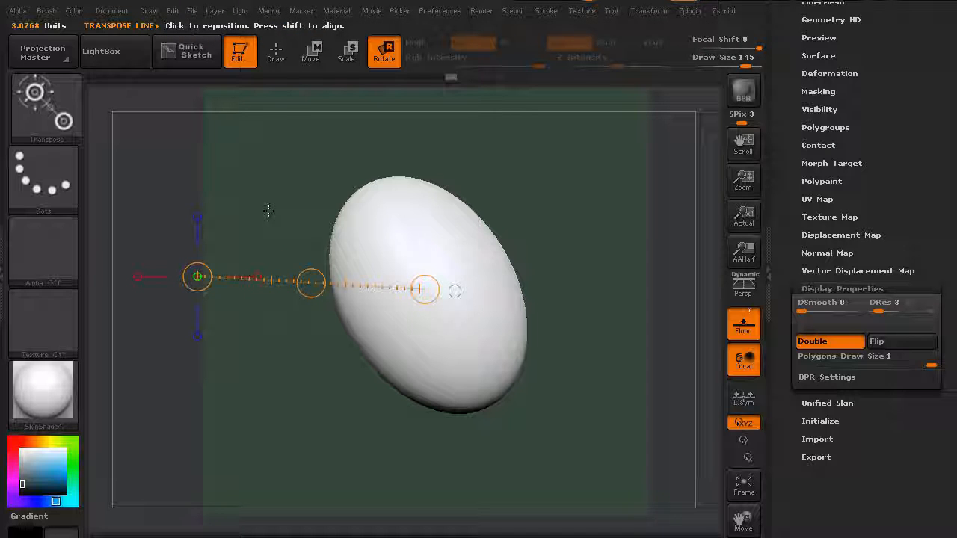
key(t)
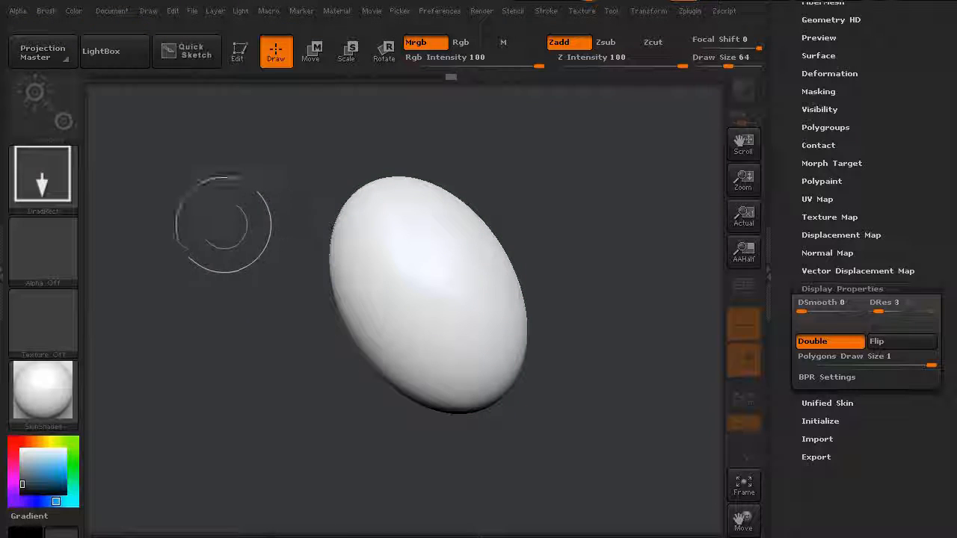
click(237, 51)
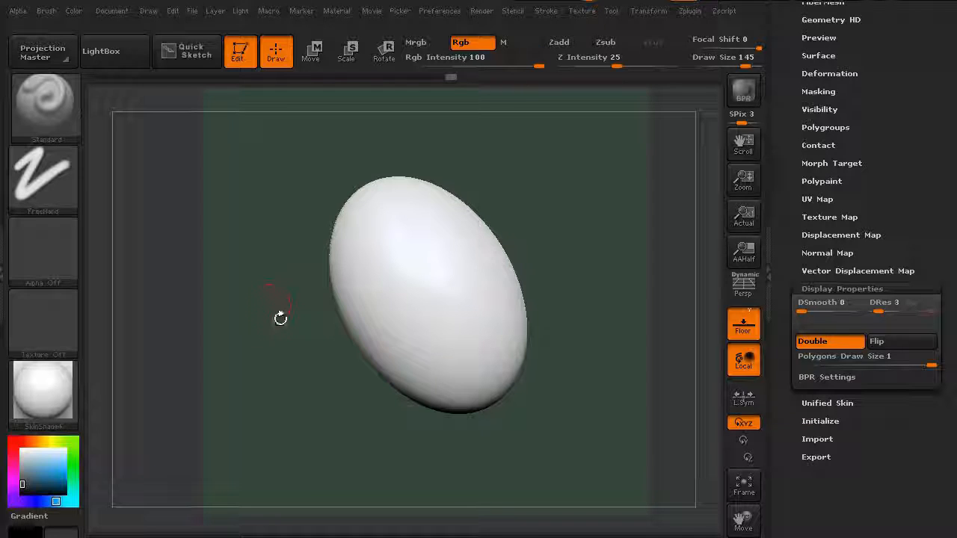
drag(295, 348, 295, 300)
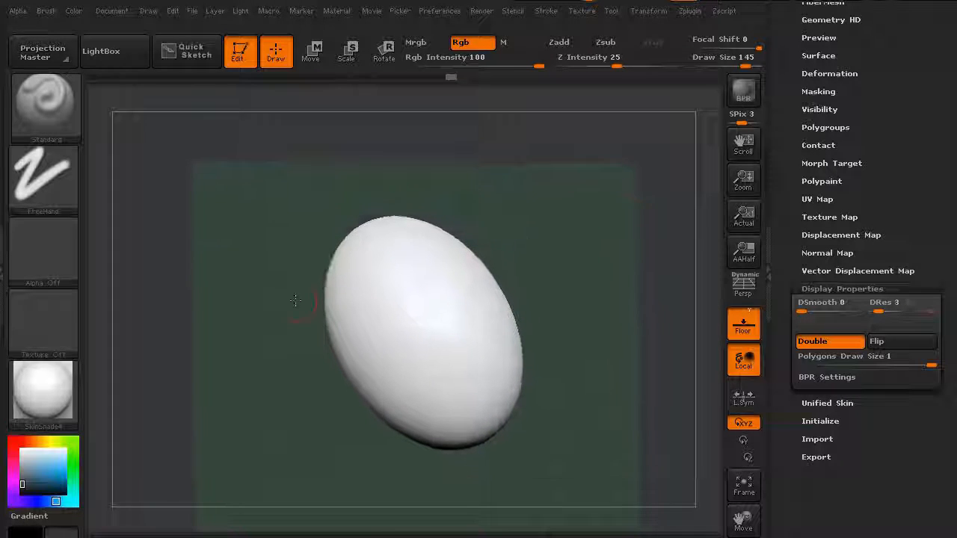